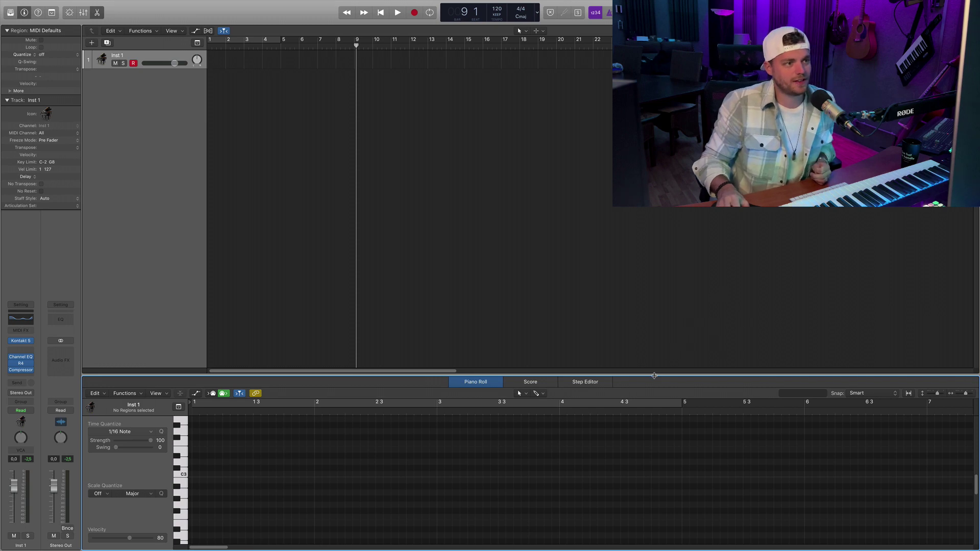
# Step: Enlarge the piano roll, draw a long A1 note in bar 1, and add a higher note
pyautogui.moveTo(654, 375); pyautogui.dragTo(654, 185)
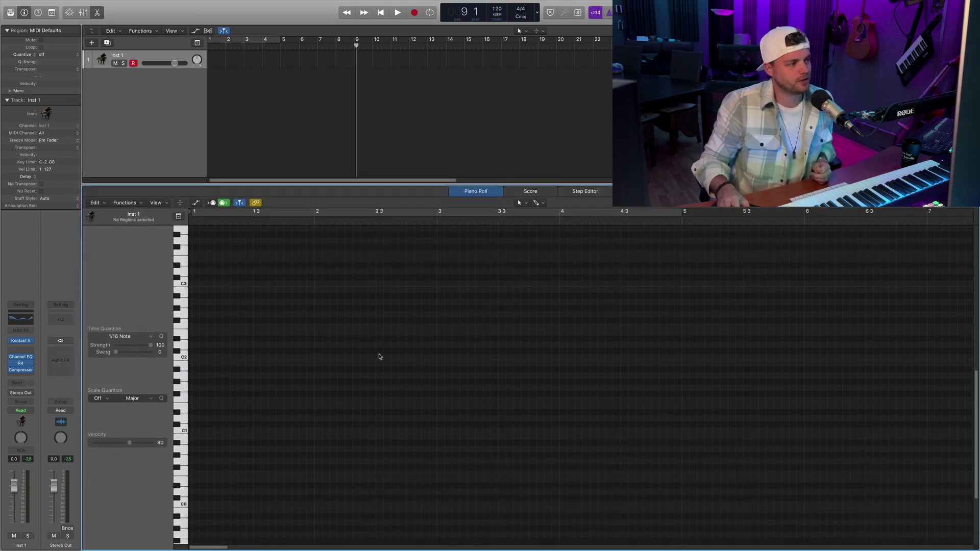
pyautogui.scroll(1, 246, 393)
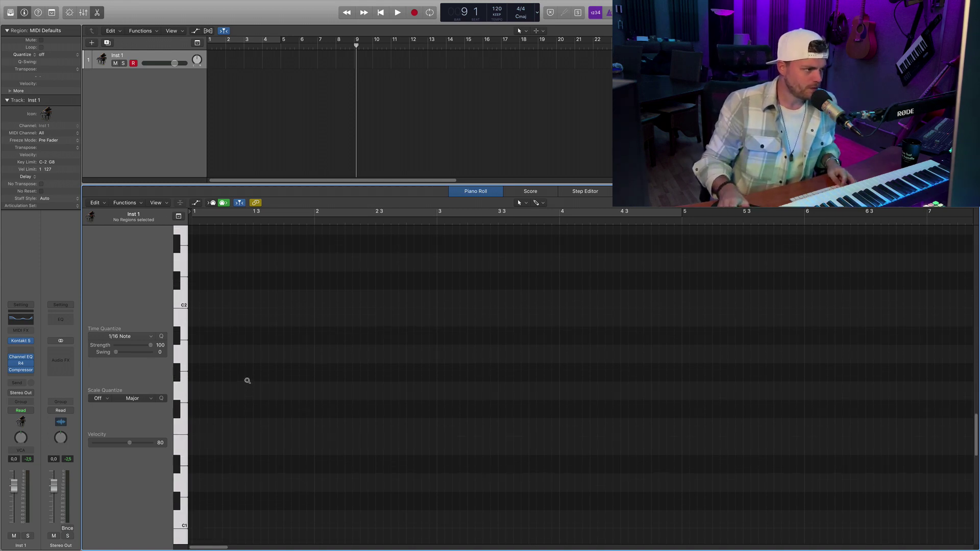
pyautogui.scroll(3, 247, 381)
pyautogui.scroll(2, 247, 381)
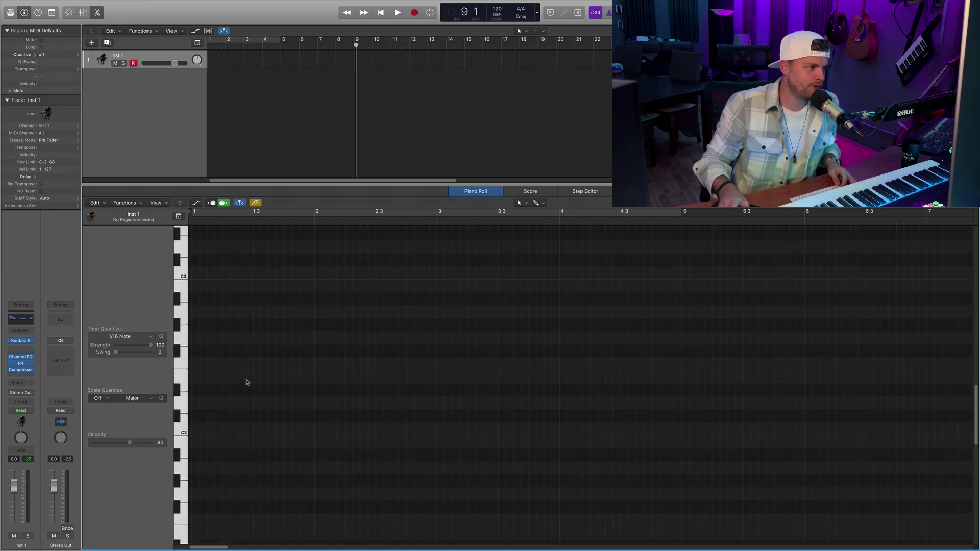
pyautogui.click(198, 464)
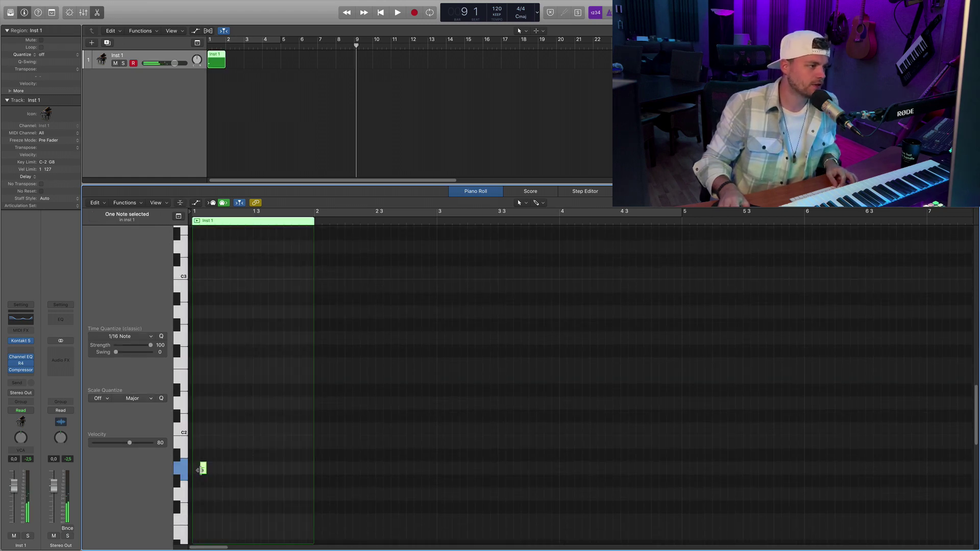
pyautogui.moveTo(203, 468); pyautogui.dragTo(304, 470)
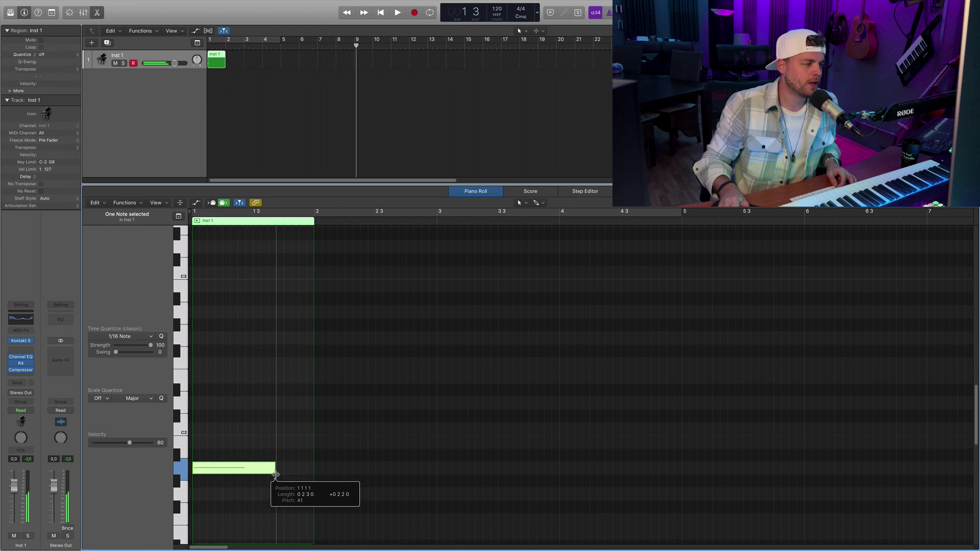
pyautogui.scroll(-2, 259, 375)
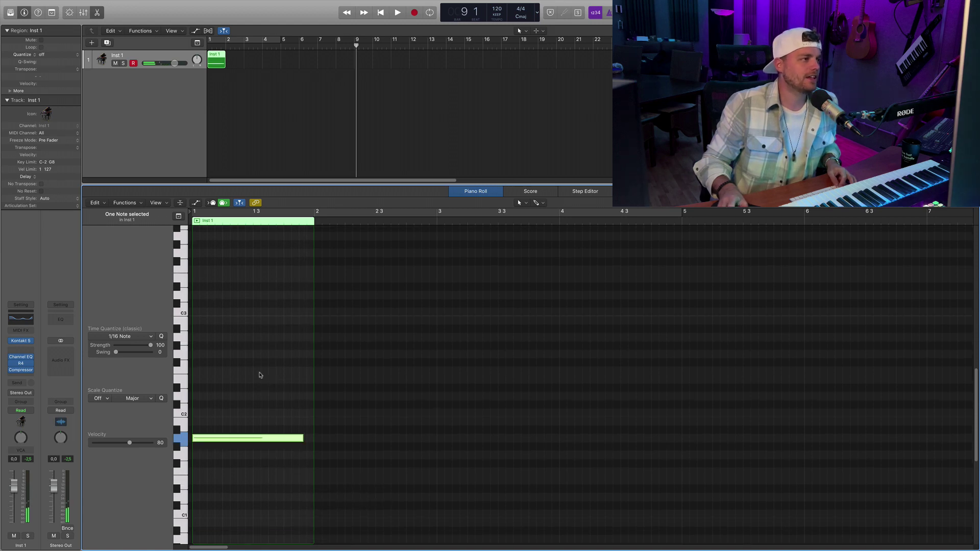
pyautogui.click(203, 339)
# Step: Stack white-key note copies into an eight-note A m 7/9/11/13 chord in bar 1
pyautogui.moveTo(213, 339); pyautogui.dragTo(207, 340)
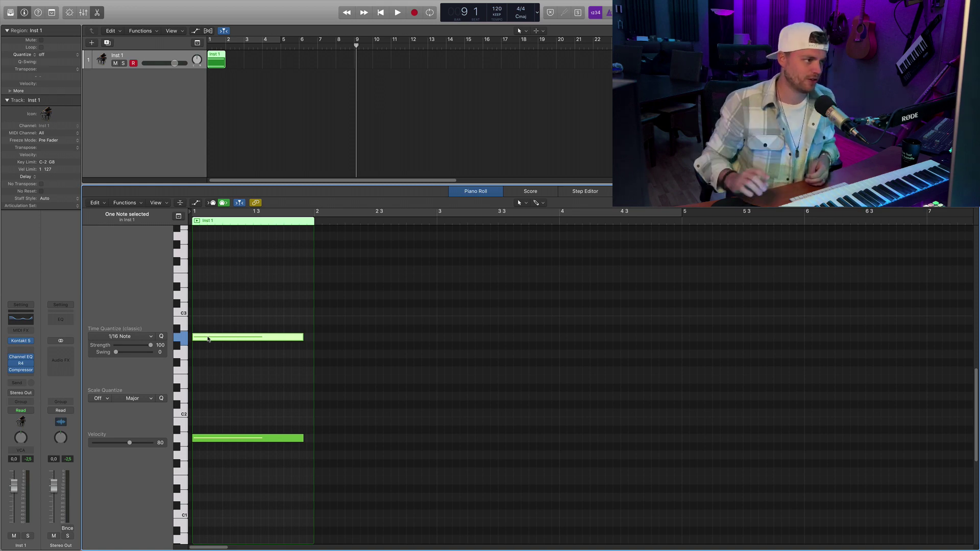
pyautogui.click(219, 413)
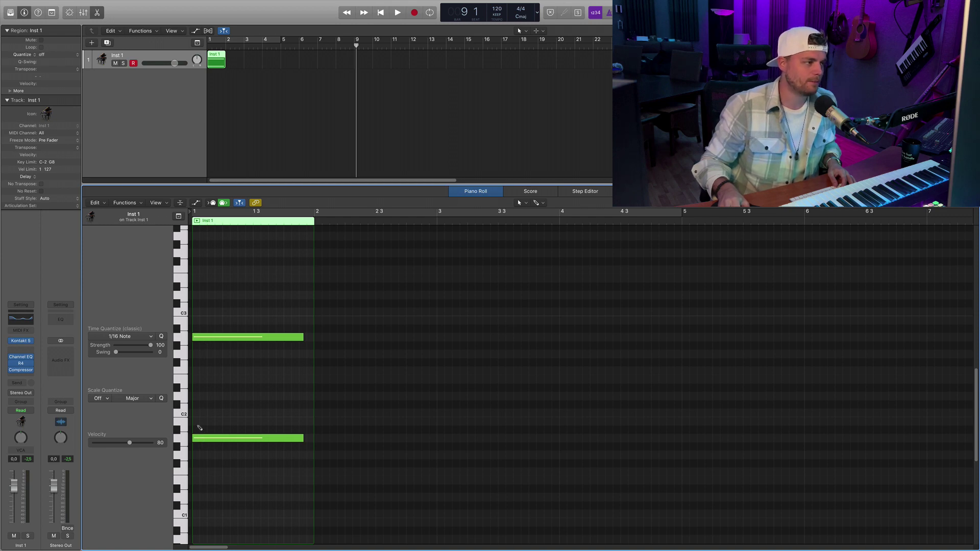
pyautogui.moveTo(201, 438); pyautogui.dragTo(209, 338)
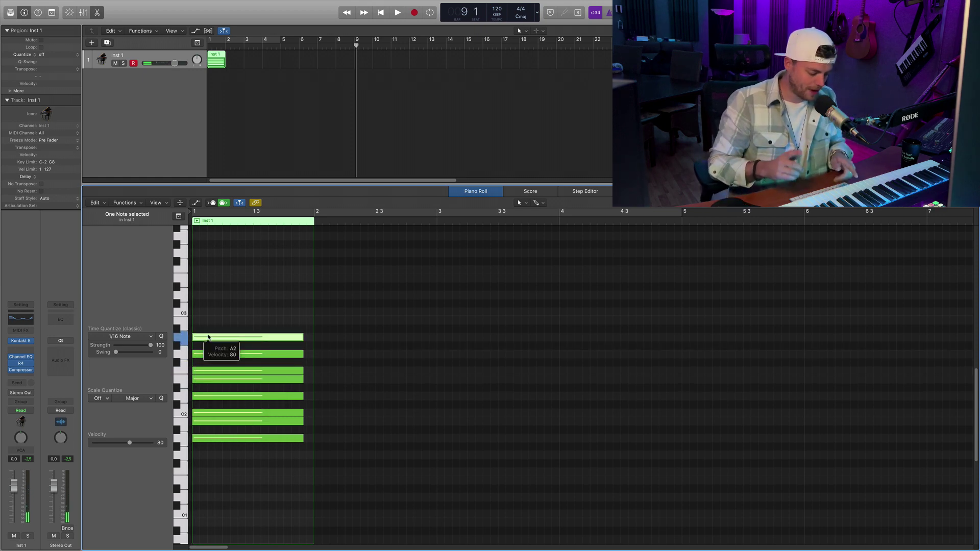
pyautogui.moveTo(208, 337)
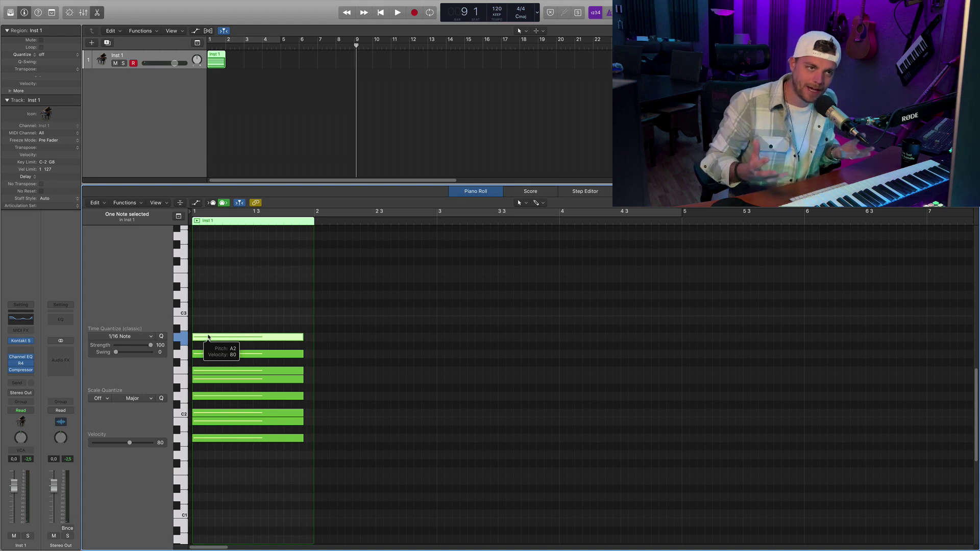
pyautogui.click(270, 472)
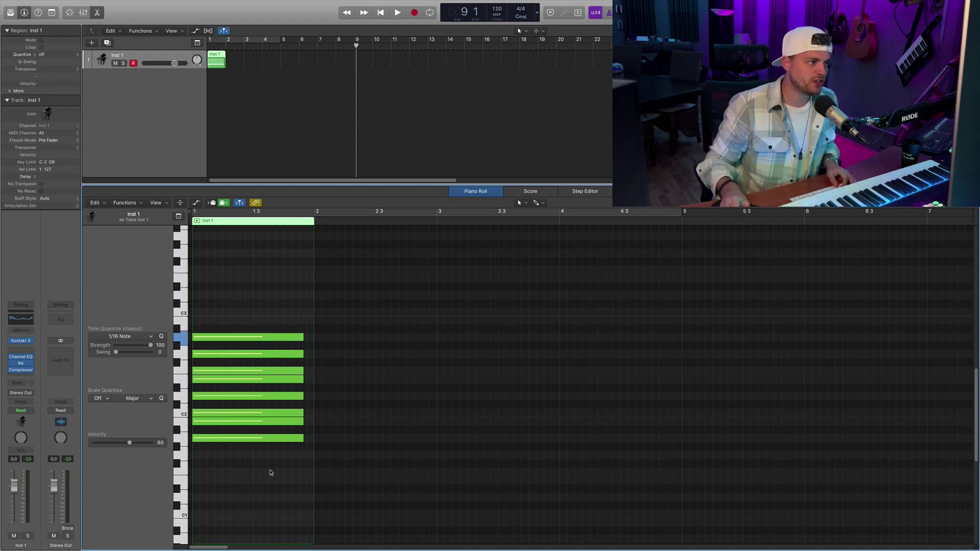
# Step: Select the eight chord notes, zoom in vertically, and stretch the Inst 1 region to bar 6
pyautogui.press('super+a')
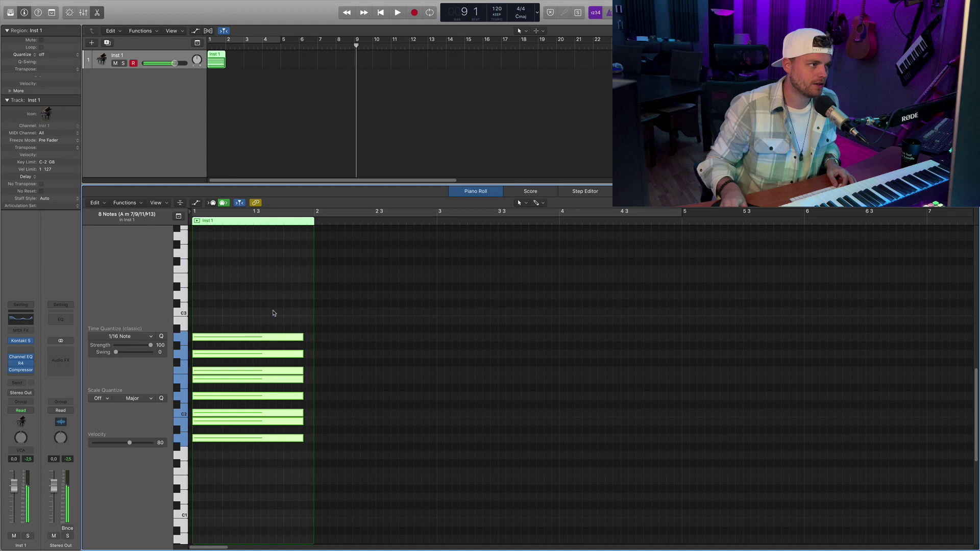
pyautogui.scroll(3, 321, 435)
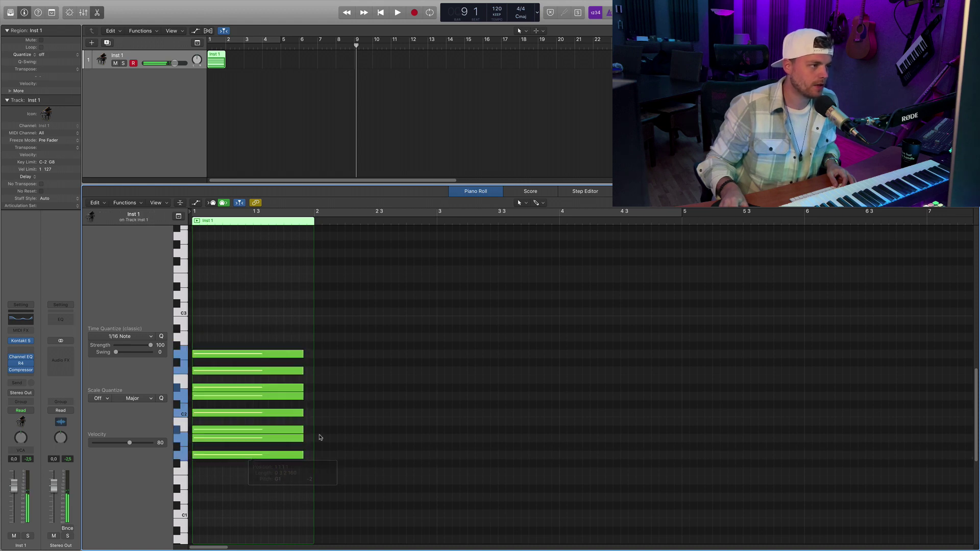
pyautogui.scroll(2, 320, 435)
pyautogui.scroll(-2, 303, 486)
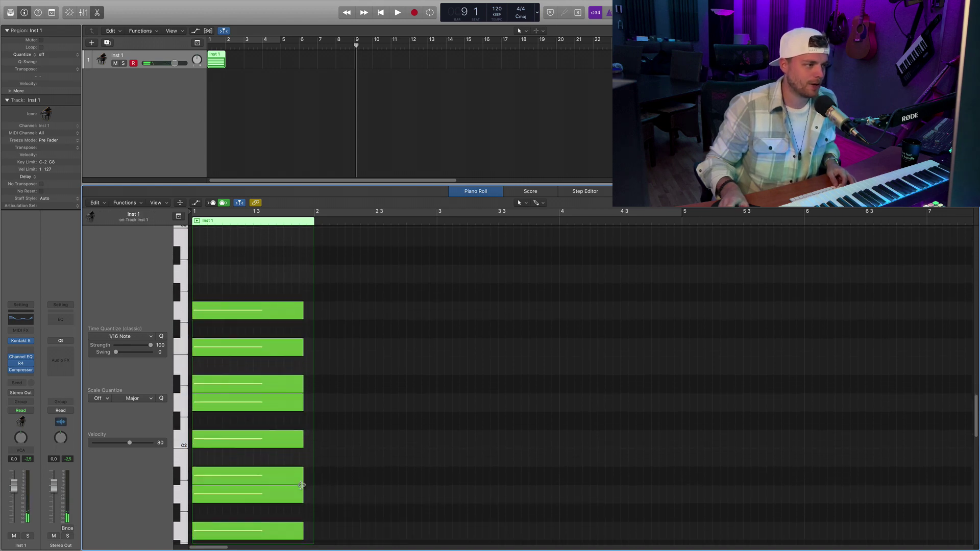
pyautogui.scroll(-1, 302, 459)
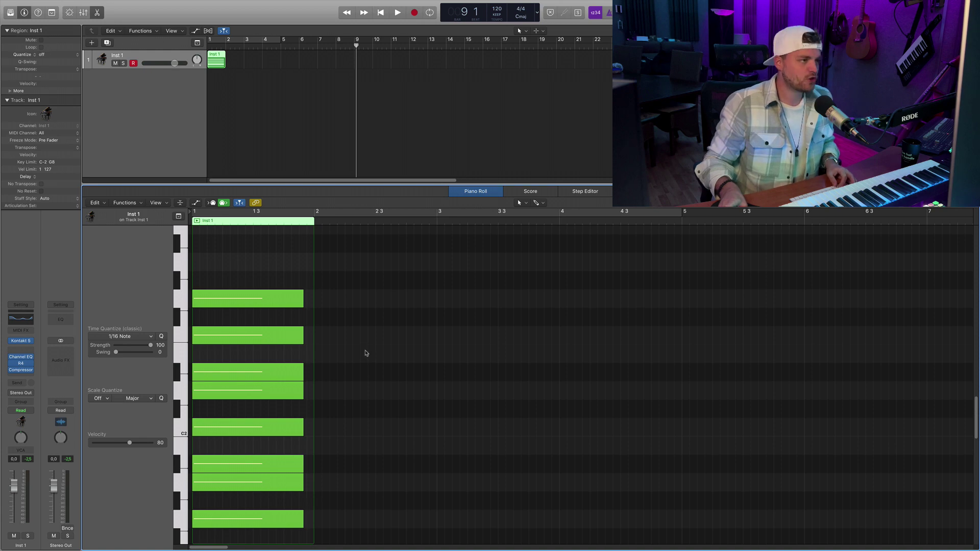
pyautogui.press('super+a')
pyautogui.scroll(-2, 366, 352)
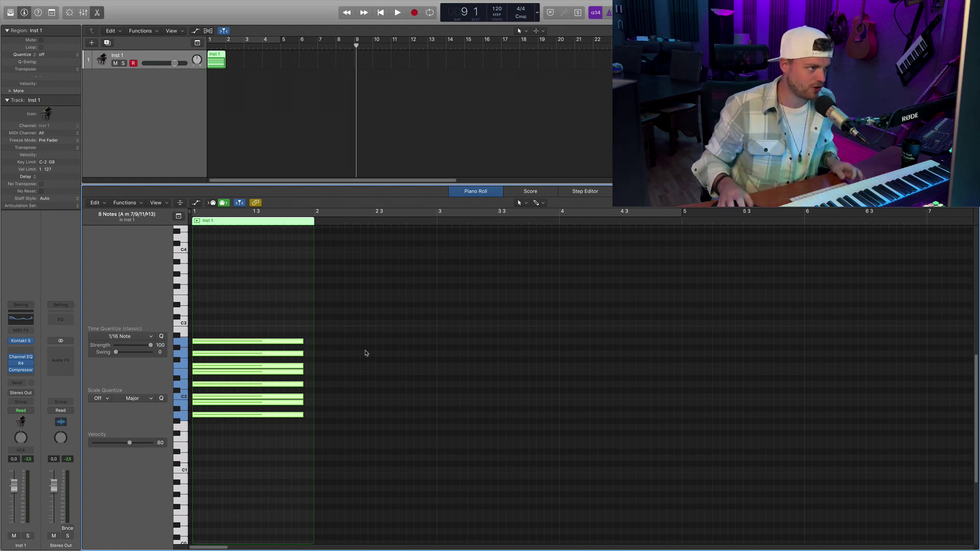
pyautogui.press('super+Down')
pyautogui.click(366, 360)
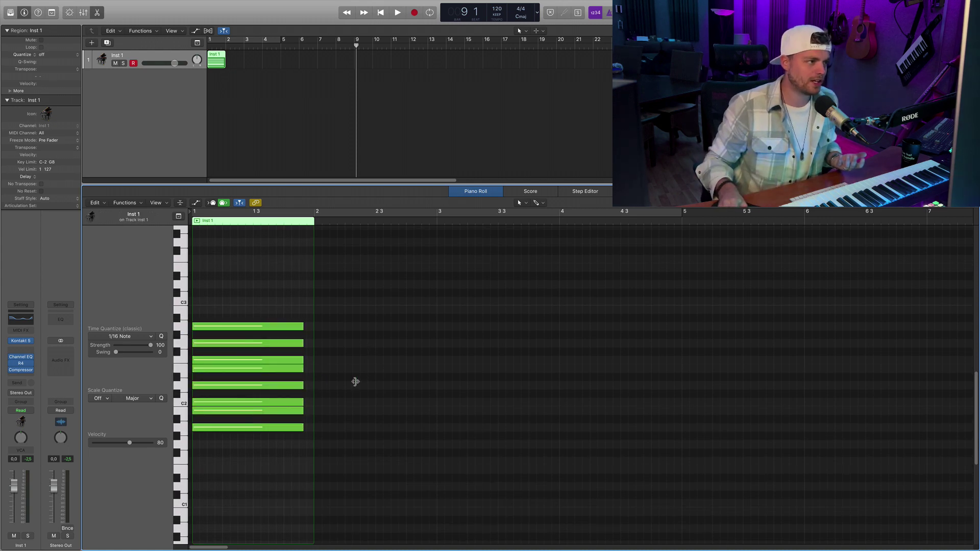
pyautogui.moveTo(316, 381); pyautogui.dragTo(814, 367)
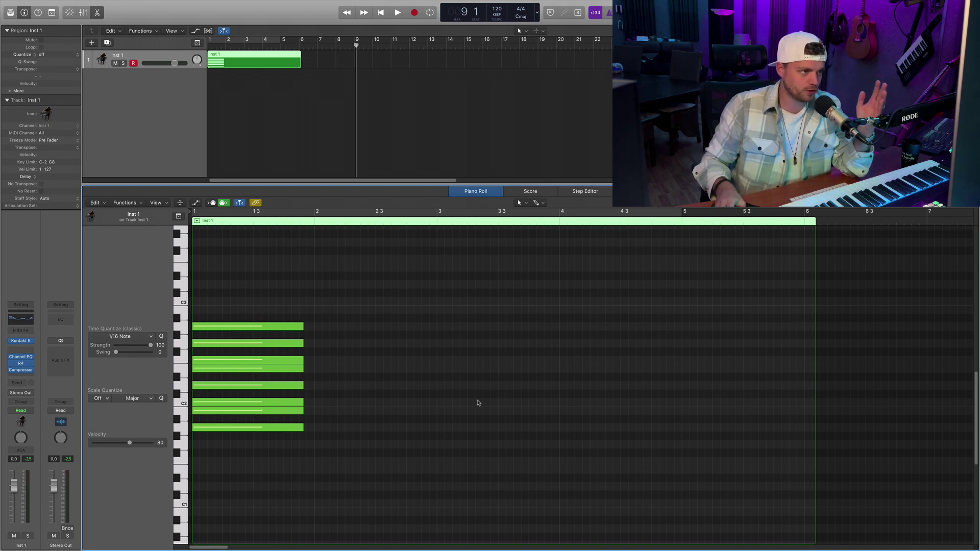
# Step: Draw descending long bass notes in bars 3–6, extend the region, and loop bars 3–7
pyautogui.click(438, 428)
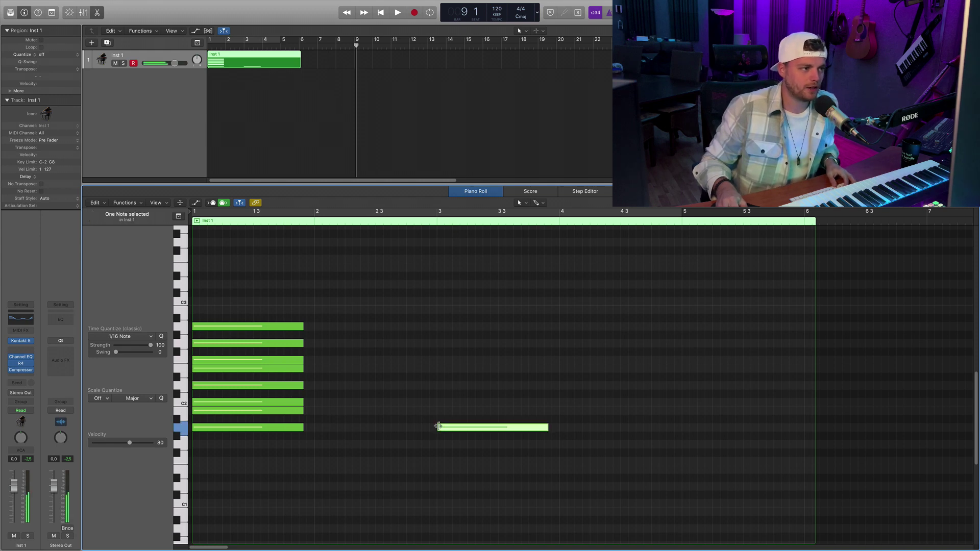
pyautogui.hscroll(2, 612, 420)
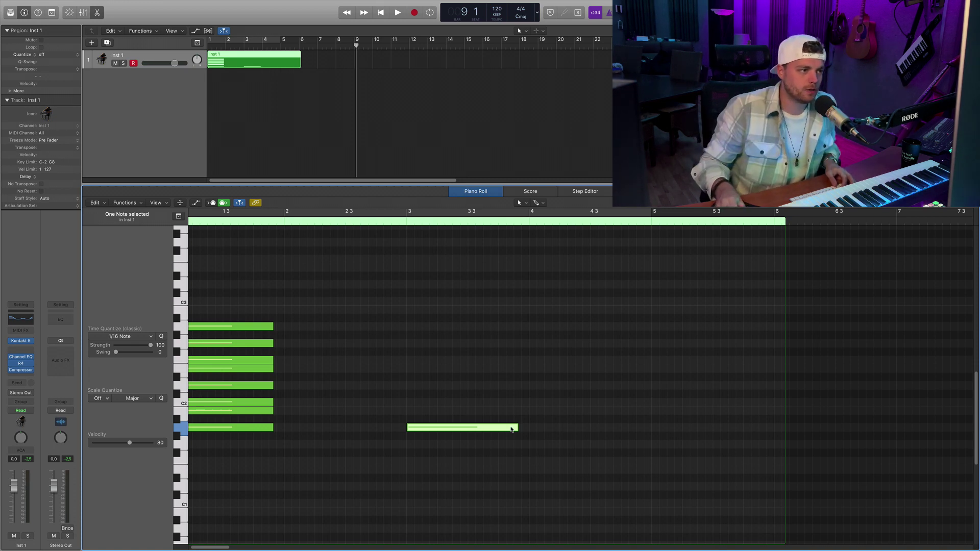
pyautogui.moveTo(516, 428); pyautogui.dragTo(527, 429)
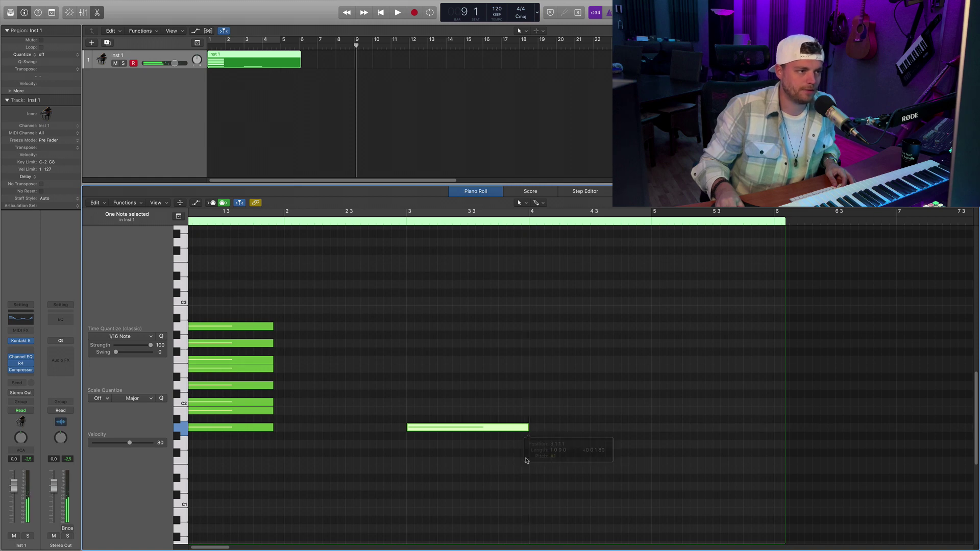
pyautogui.click(531, 466)
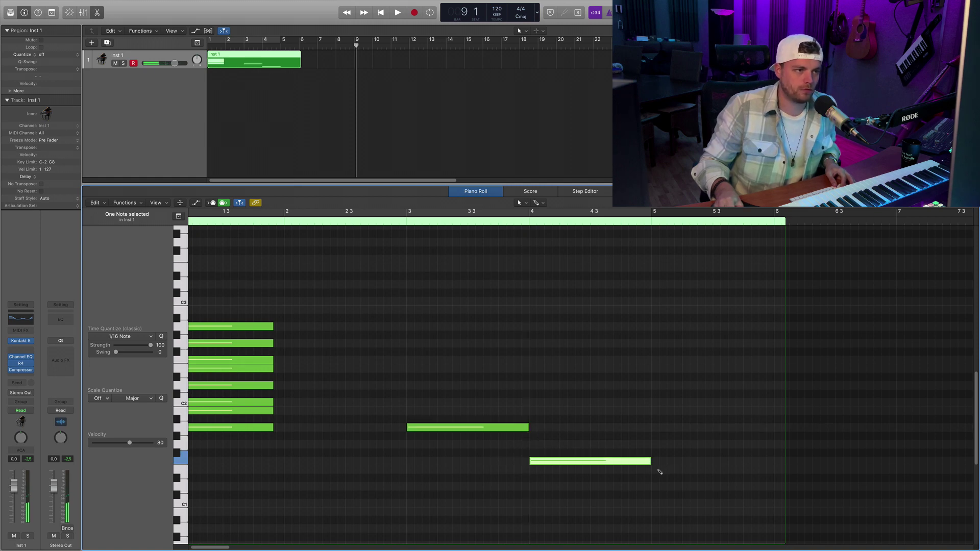
pyautogui.click(656, 471)
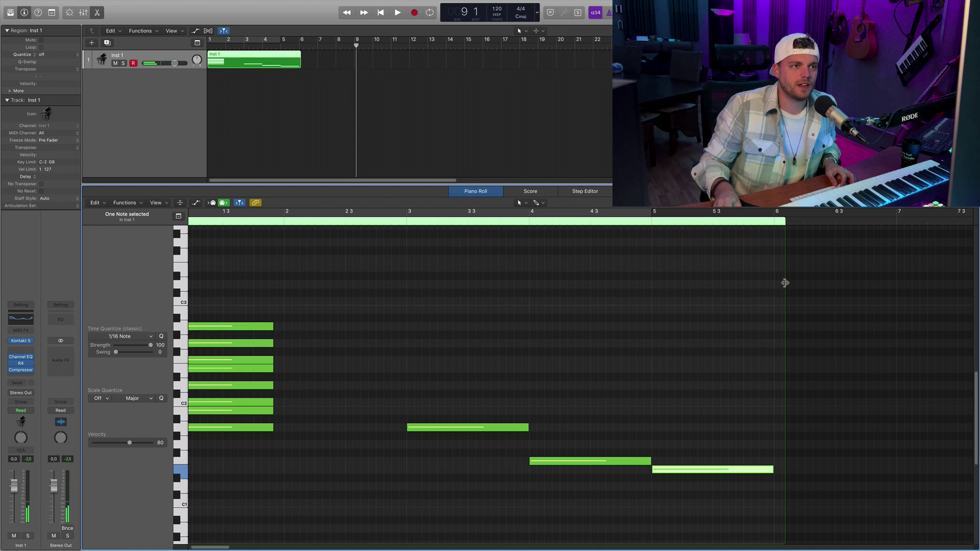
pyautogui.moveTo(785, 283); pyautogui.dragTo(960, 284)
pyautogui.click(794, 468)
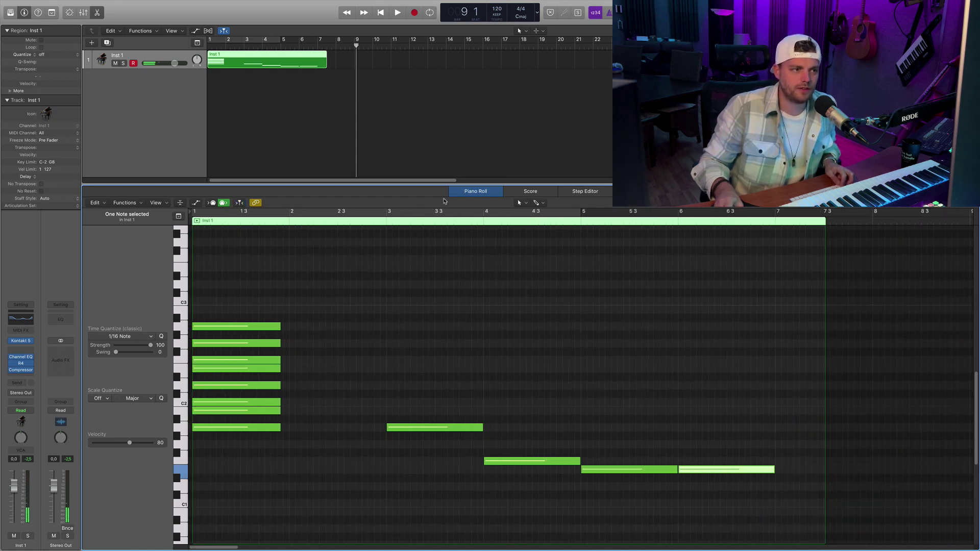
pyautogui.moveTo(388, 211); pyautogui.dragTo(775, 211)
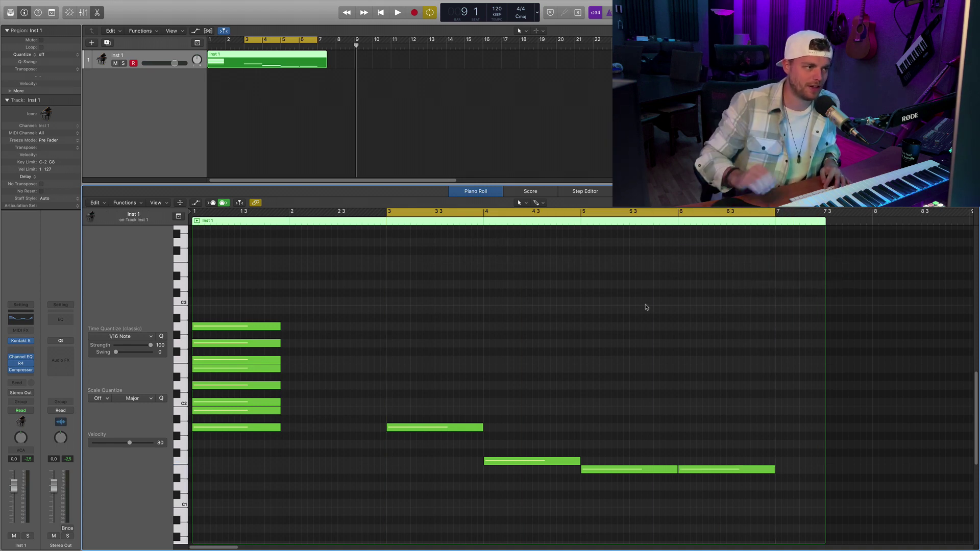
# Step: Play the bars 3–7 loop, then select the four bass notes in bars 3–6
pyautogui.press('space')
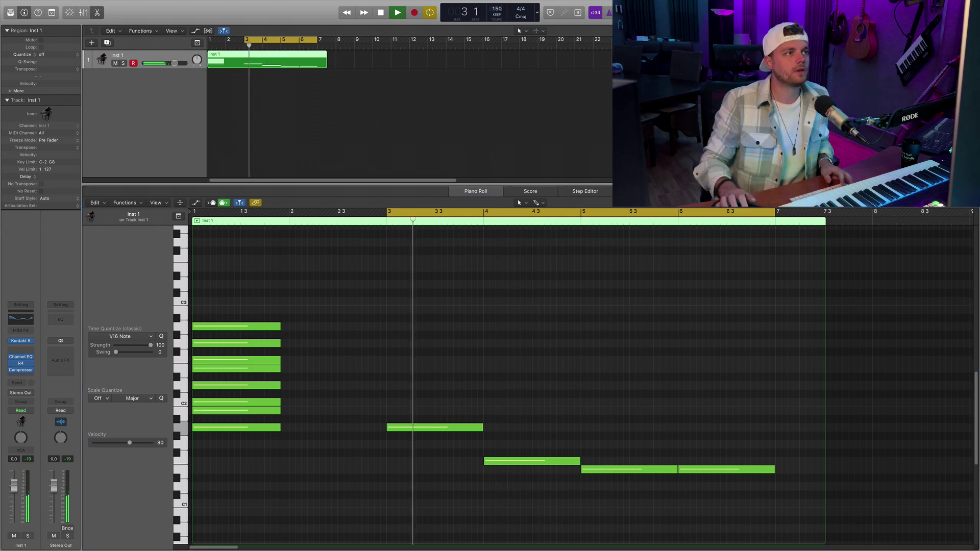
pyautogui.scroll(1, 573, 371)
pyautogui.scroll(-2, 572, 371)
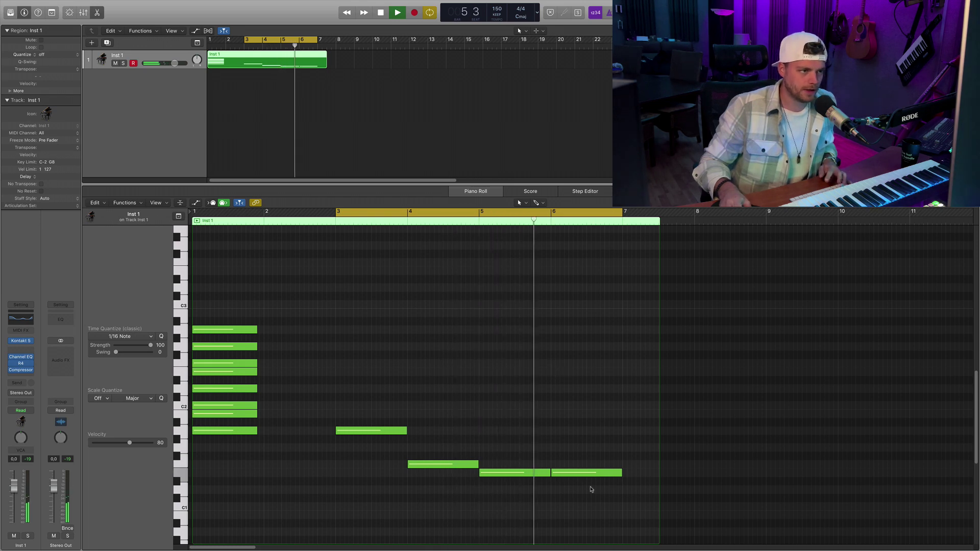
pyautogui.moveTo(605, 491); pyautogui.dragTo(351, 433)
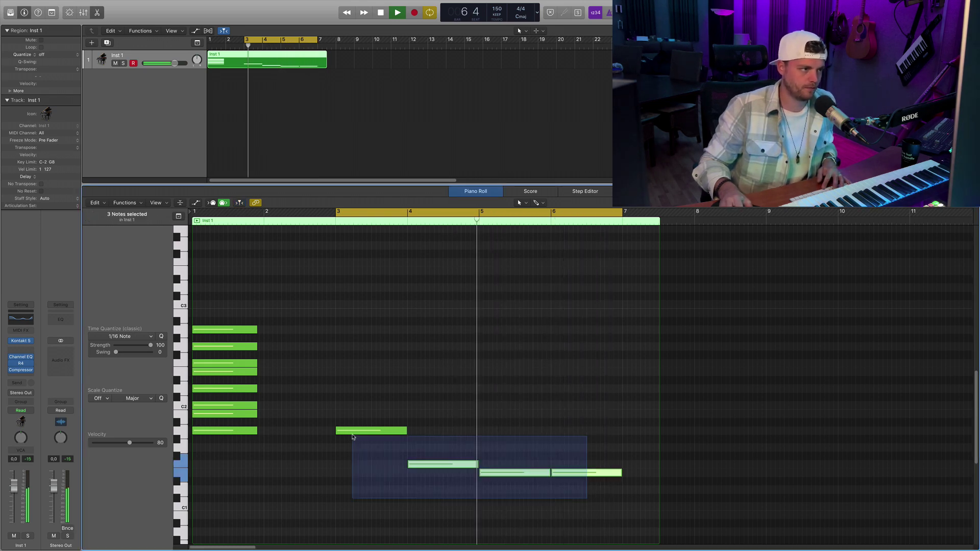
pyautogui.press('space')
pyautogui.scroll(-2, 382, 421)
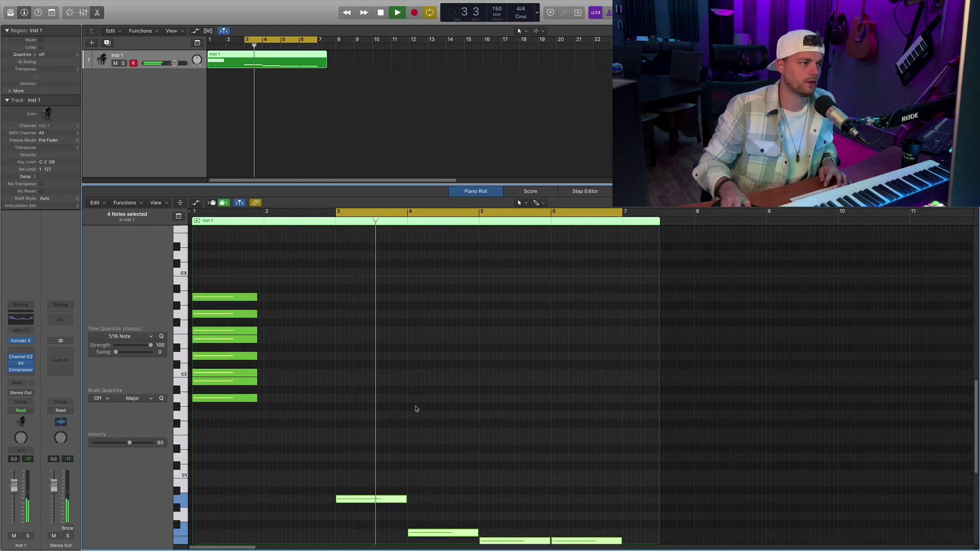
pyautogui.scroll(-2, 444, 403)
pyautogui.click(443, 403)
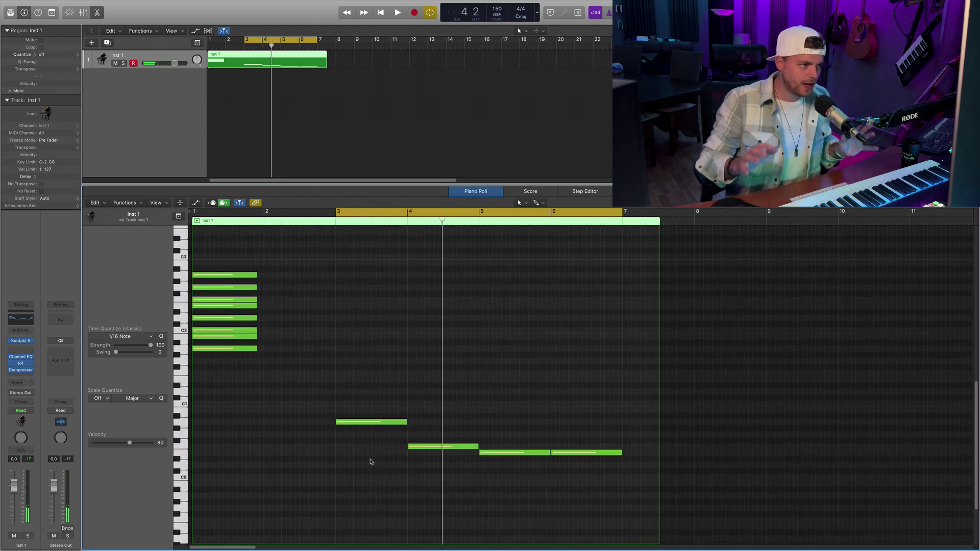
pyautogui.moveTo(670, 478)
pyautogui.mouseDown()
pyautogui.moveTo(381, 413)
pyautogui.moveTo(377, 356)
pyautogui.mouseUp()
pyautogui.scroll(1, 377, 351)
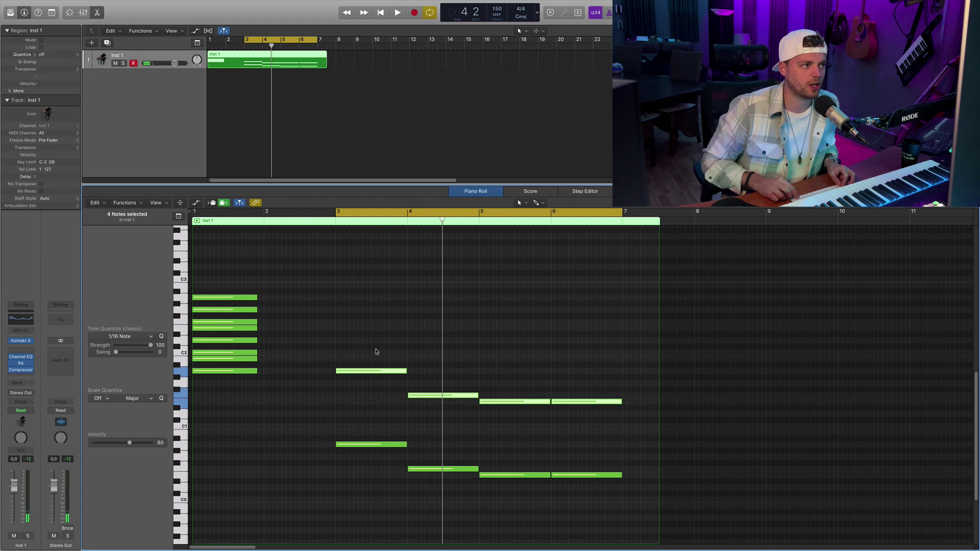
# Step: Raise the copied bass notes an octave and stack another copy three semitones higher
pyautogui.hotkey('alt', 'shift', 'Up')
pyautogui.scroll(1, 375, 351)
pyautogui.click(375, 358)
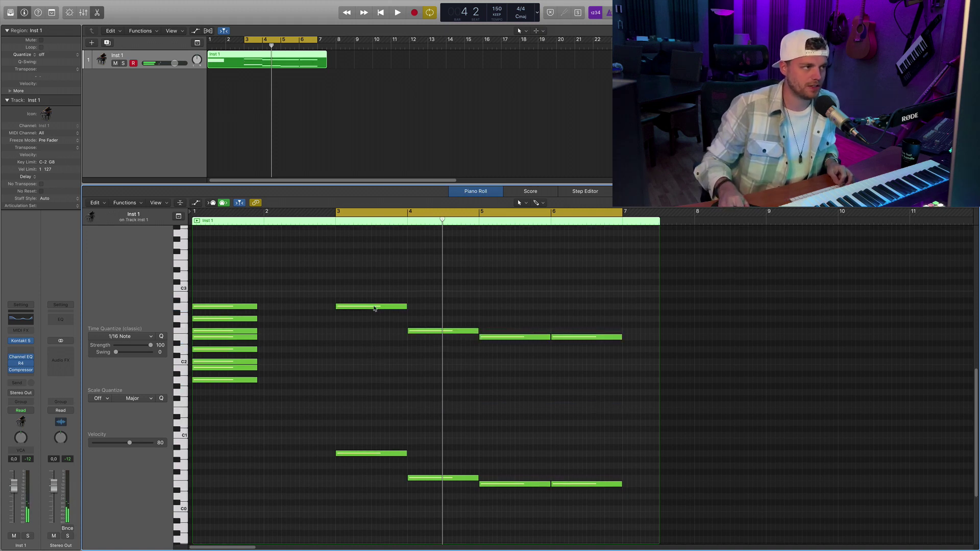
pyautogui.scroll(2, 556, 399)
pyautogui.scroll(2, 460, 345)
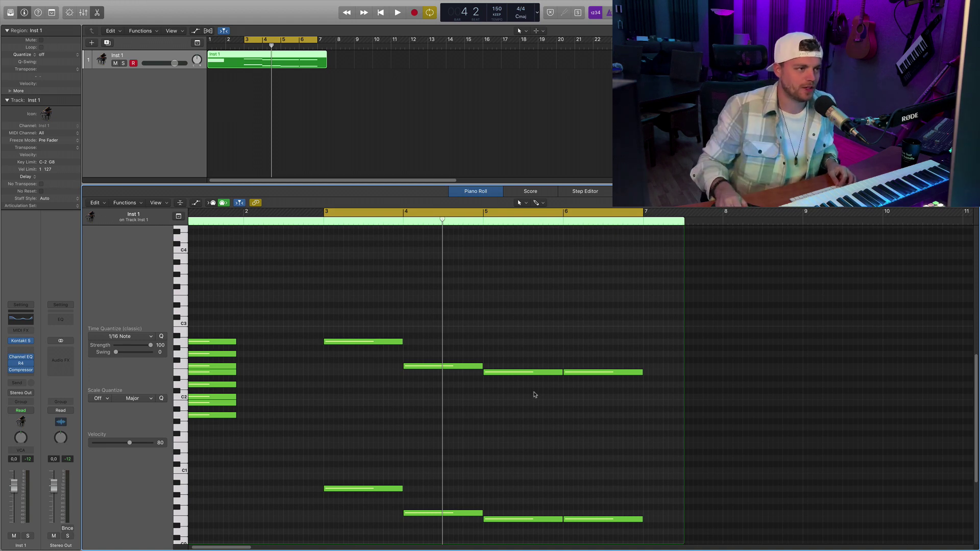
pyautogui.moveTo(626, 429); pyautogui.dragTo(387, 317)
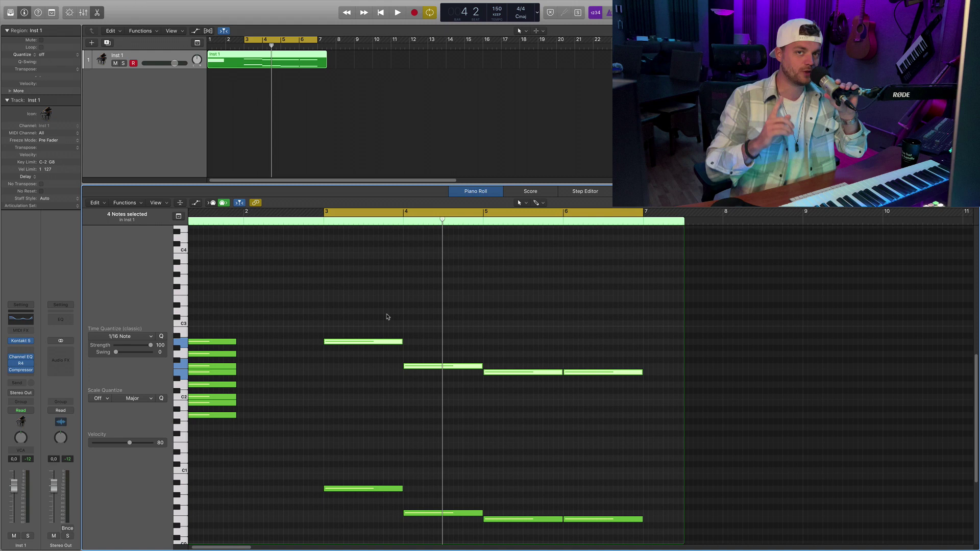
pyautogui.scroll(-1, 406, 395)
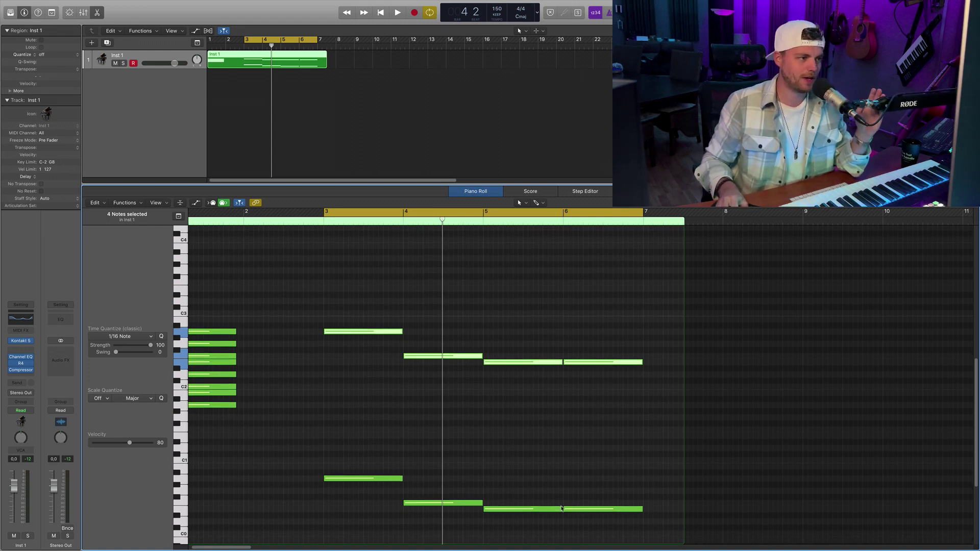
pyautogui.scroll(1, 507, 452)
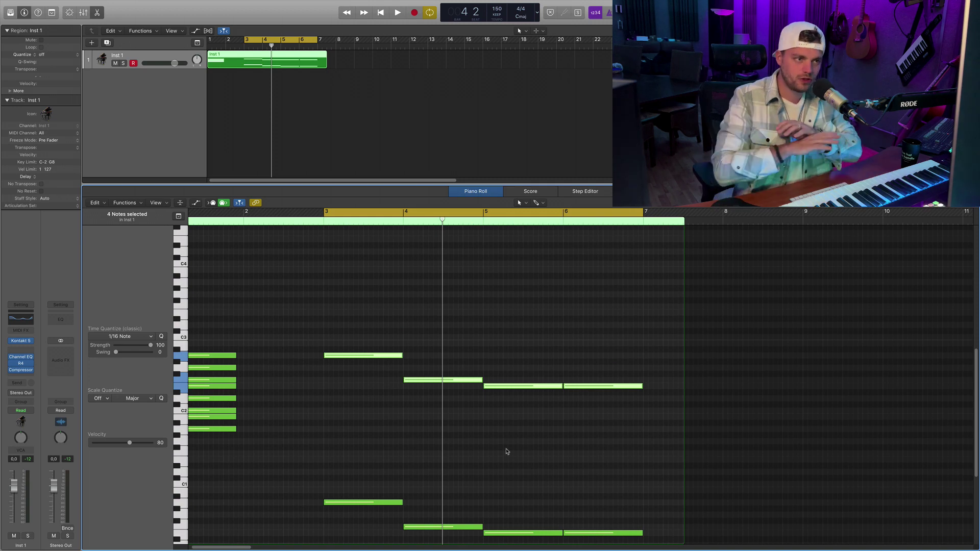
pyautogui.scroll(1, 507, 453)
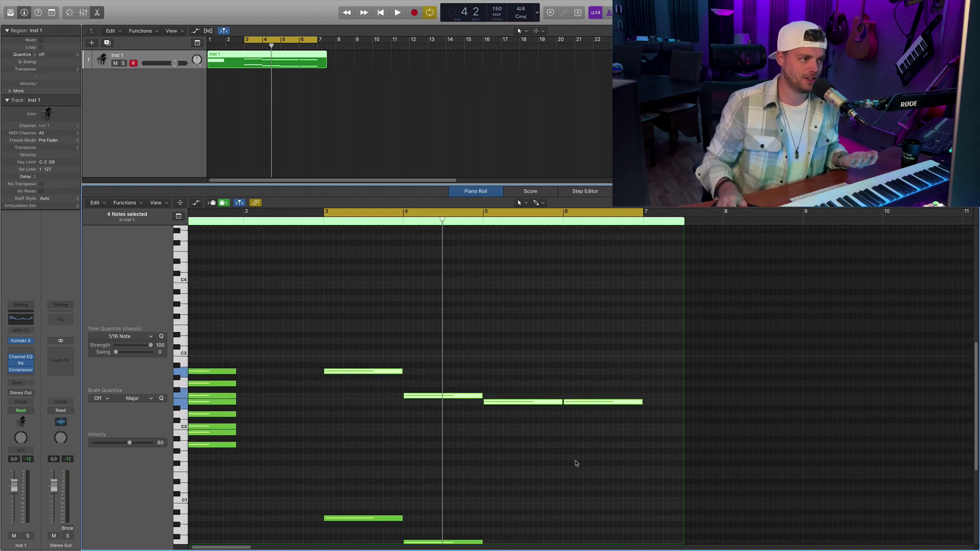
pyautogui.scroll(-1, 576, 463)
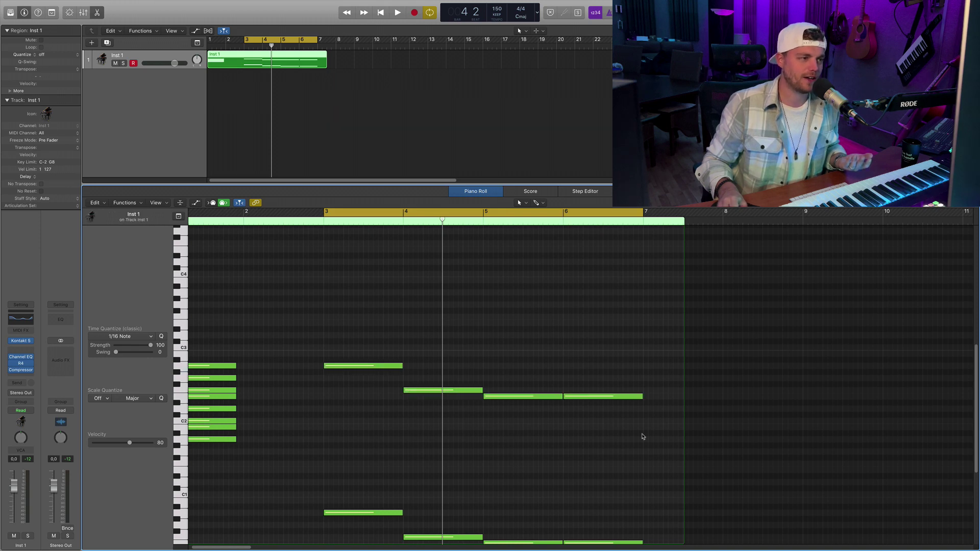
pyautogui.moveTo(642, 440); pyautogui.dragTo(376, 329)
pyautogui.scroll(1, 463, 346)
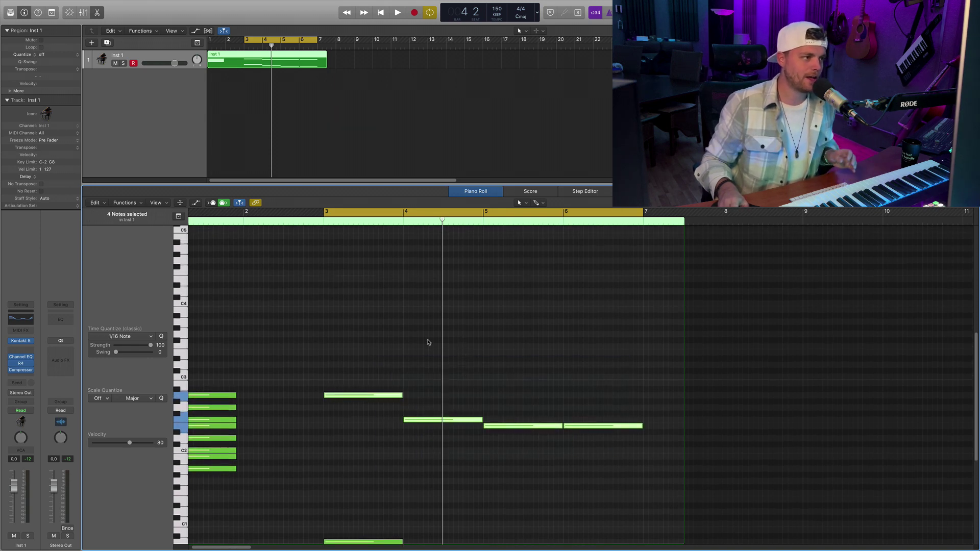
pyautogui.scroll(1, 421, 338)
pyautogui.scroll(1, 422, 338)
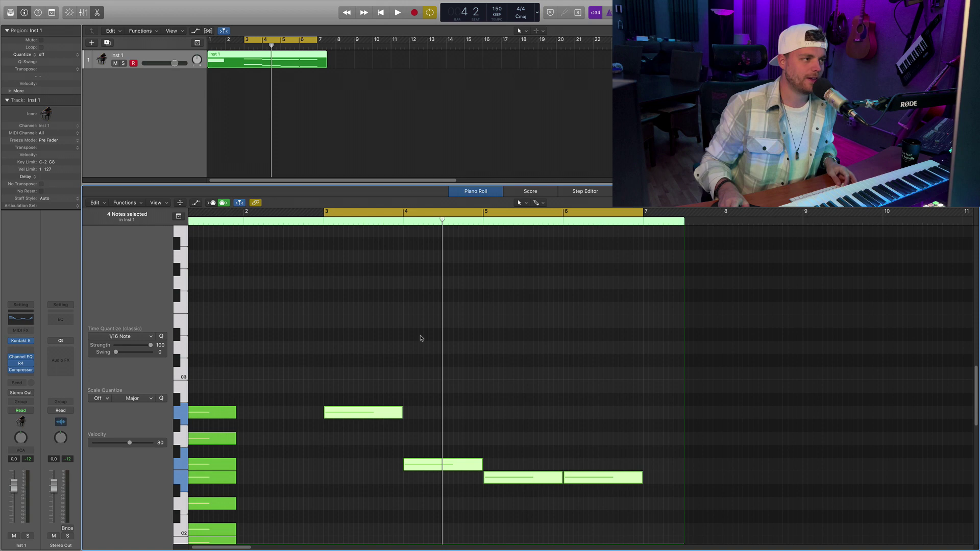
pyautogui.scroll(1, 421, 338)
pyautogui.scroll(1, 421, 338)
pyautogui.scroll(1, 421, 338)
pyautogui.scroll(1, 421, 338)
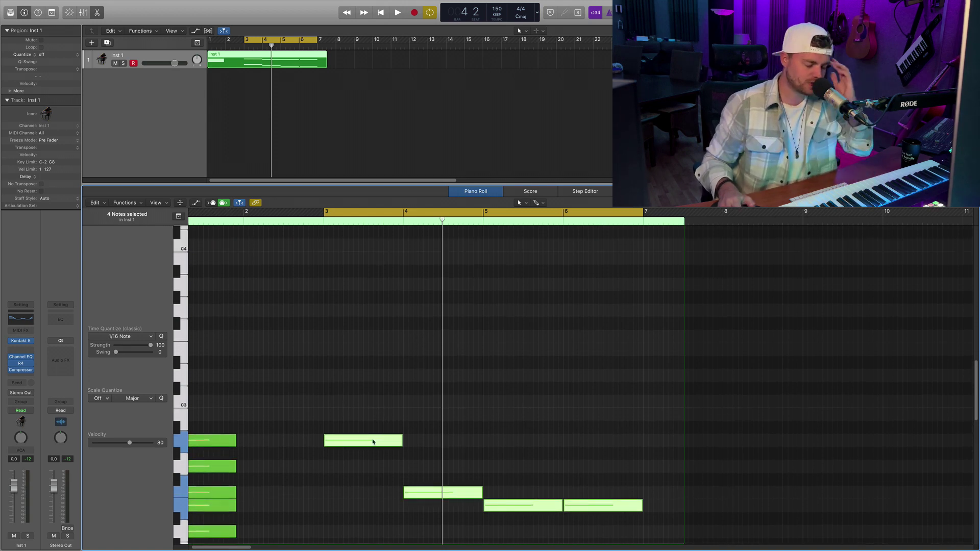
pyautogui.moveTo(373, 441)
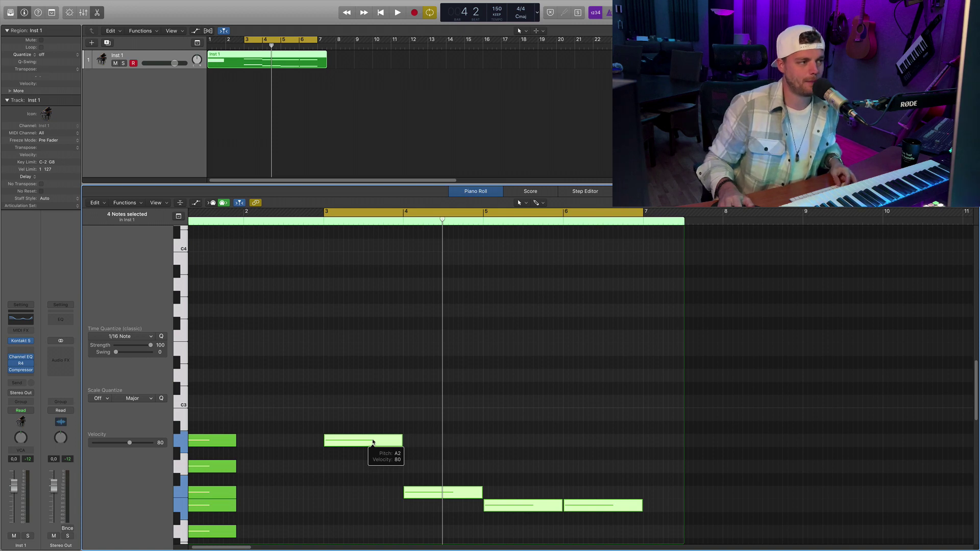
pyautogui.moveTo(373, 443); pyautogui.dragTo(379, 350)
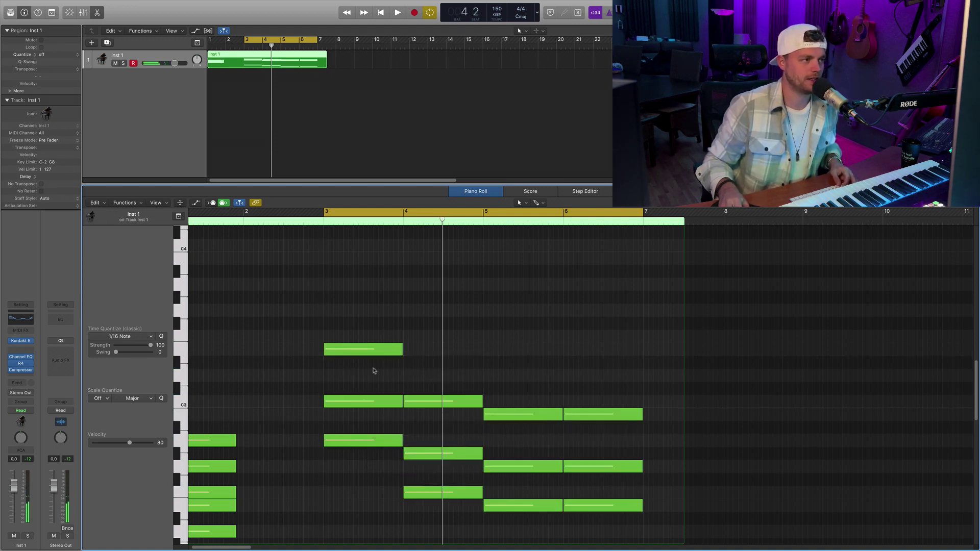
# Step: Audition the bars 3–6 chords and raise the bar 4 chord's middle note one semitone
pyautogui.moveTo(358, 469); pyautogui.dragTo(369, 350)
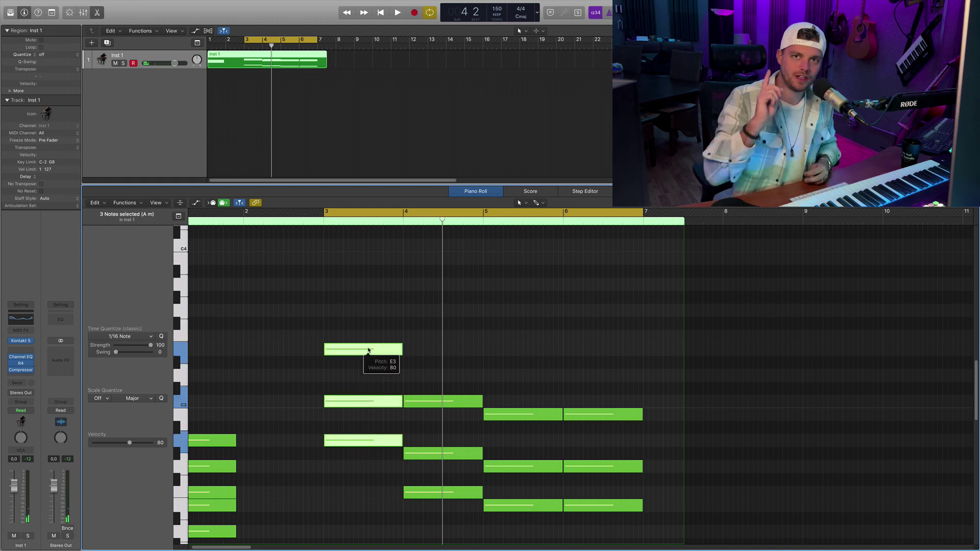
pyautogui.moveTo(363, 349)
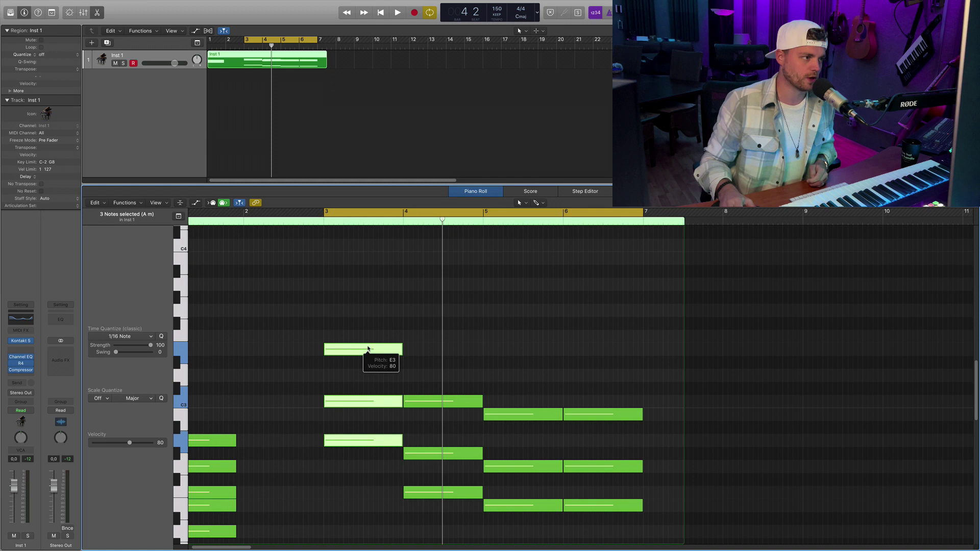
pyautogui.scroll(-1, 368, 352)
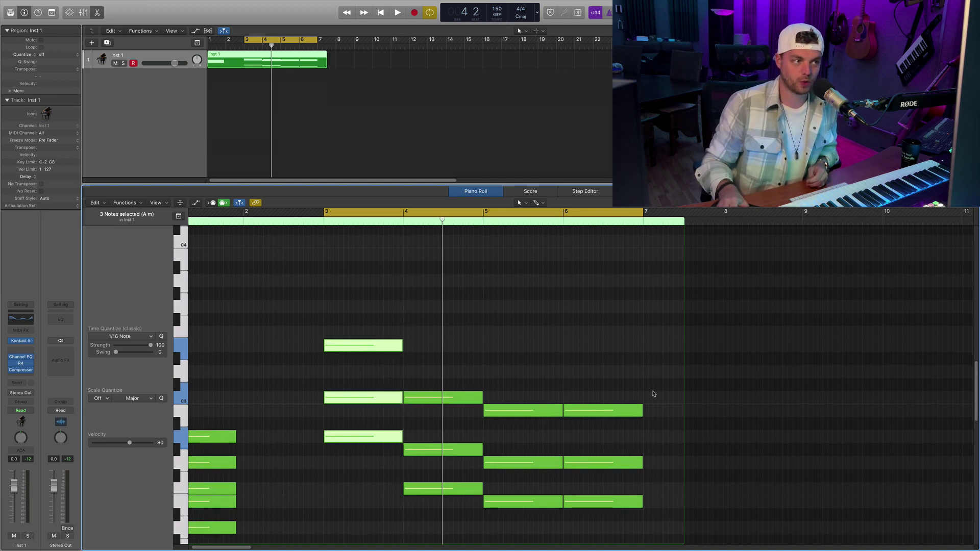
pyautogui.scroll(-2, 653, 394)
pyautogui.scroll(-3, 528, 360)
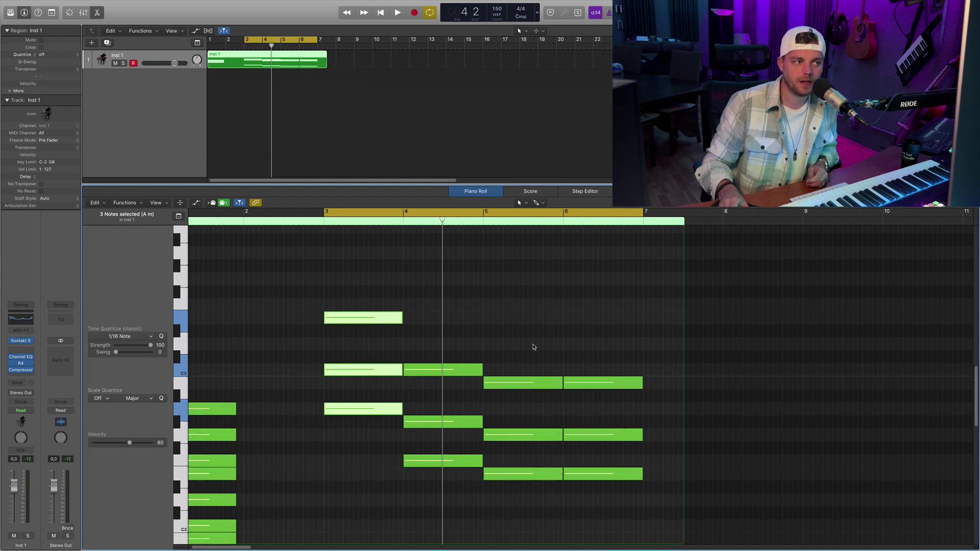
pyautogui.moveTo(513, 384)
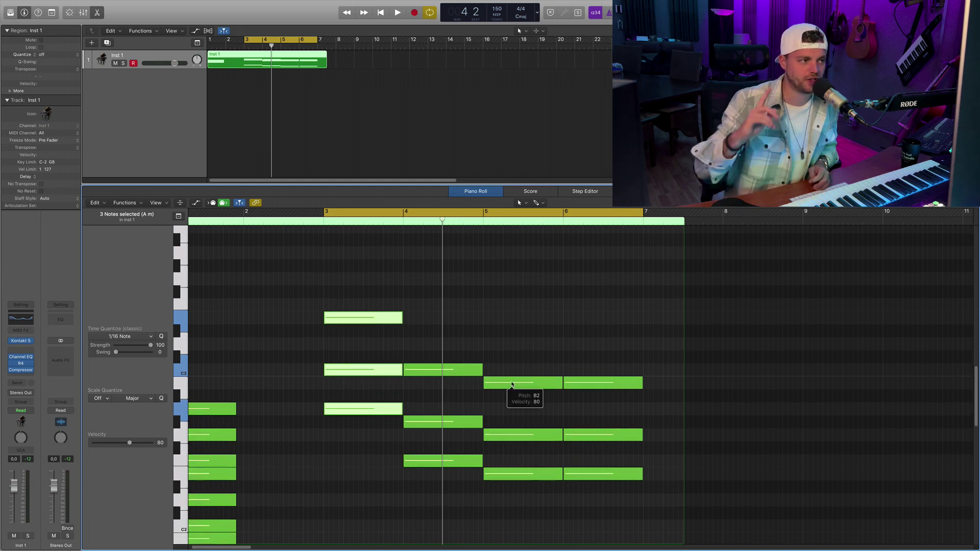
pyautogui.press('space')
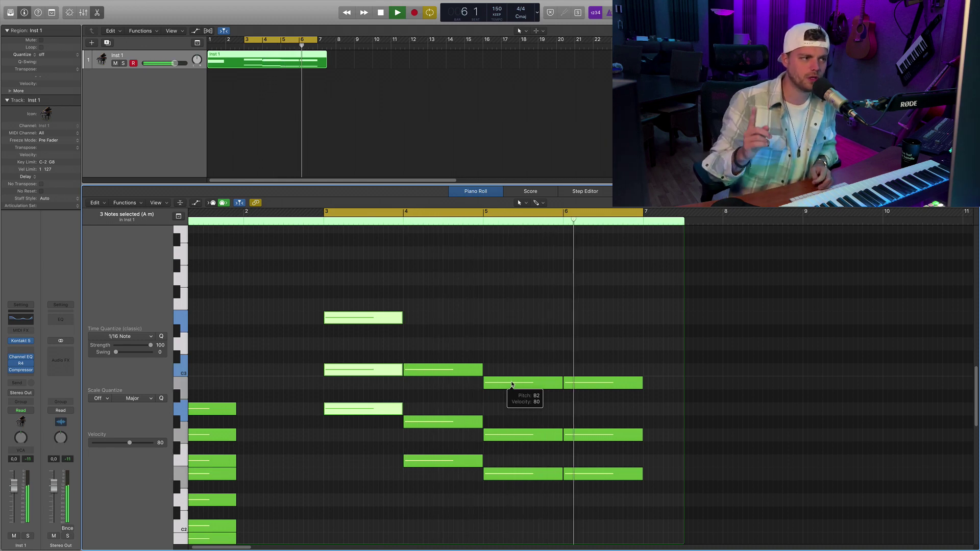
pyautogui.click(438, 473)
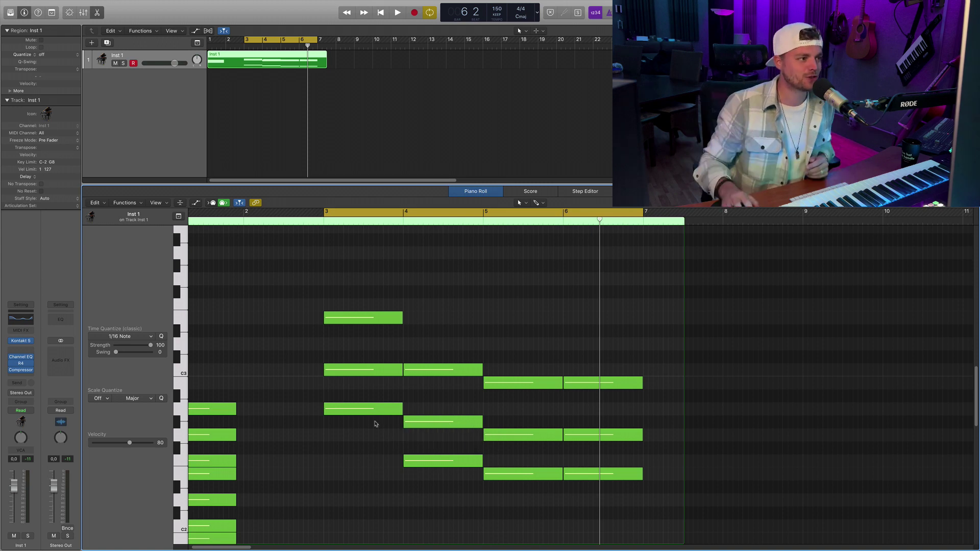
pyautogui.moveTo(418, 424); pyautogui.dragTo(417, 410)
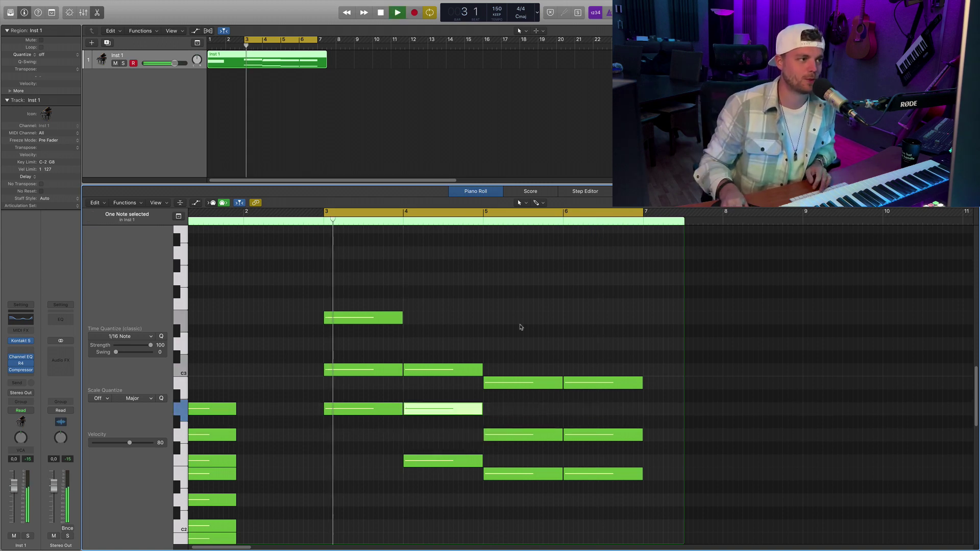
pyautogui.press('space')
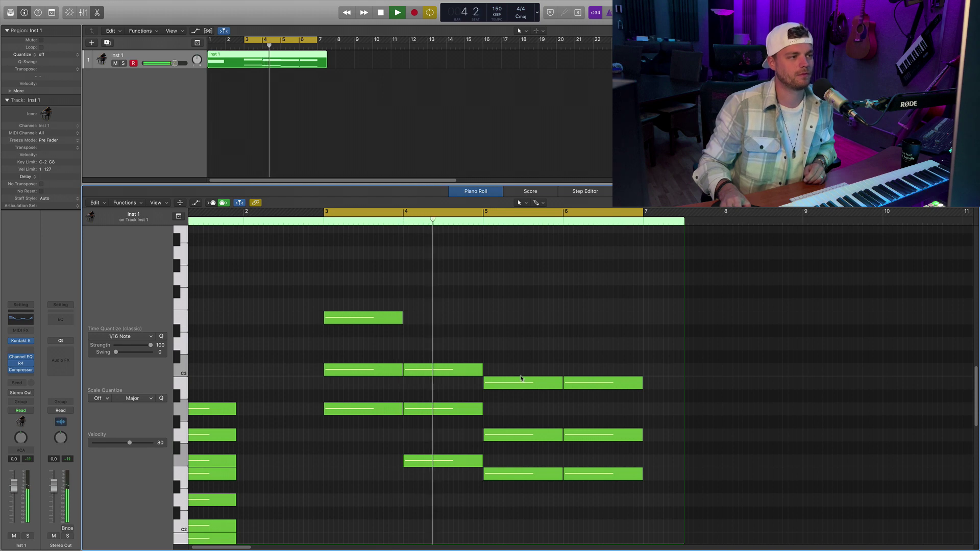
pyautogui.scroll(-5, 521, 379)
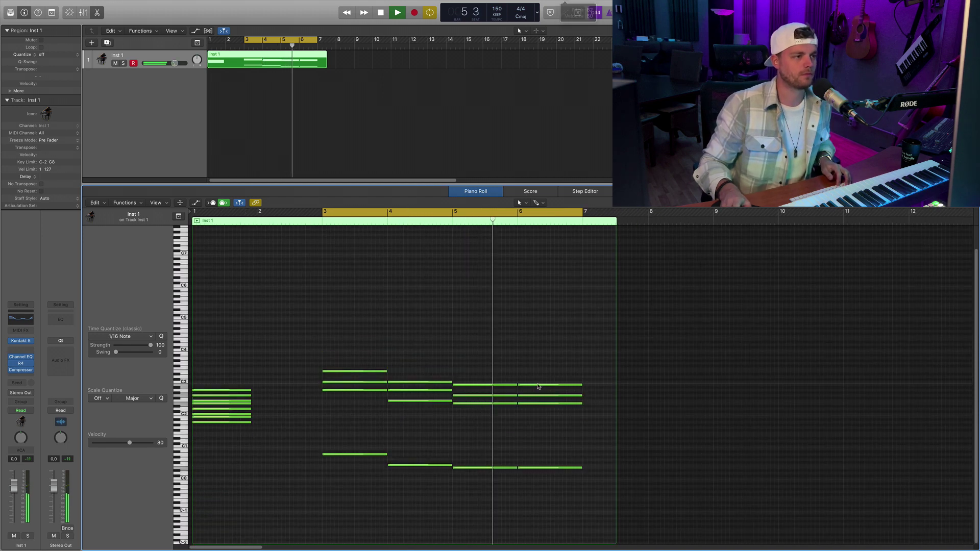
pyautogui.scroll(1, 460, 368)
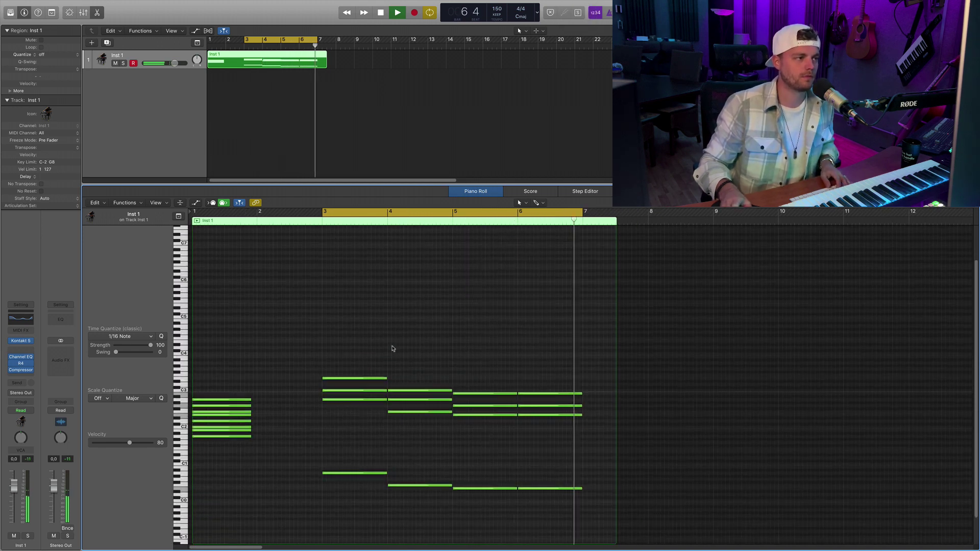
pyautogui.press('space')
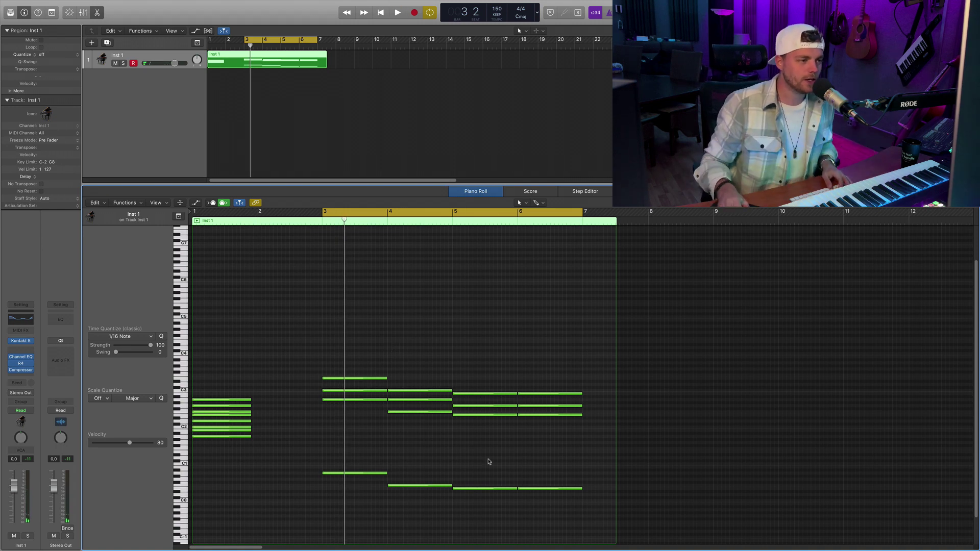
# Step: Delete the existing chord notes and the bass notes after bar 3
pyautogui.moveTo(565, 466); pyautogui.dragTo(347, 345)
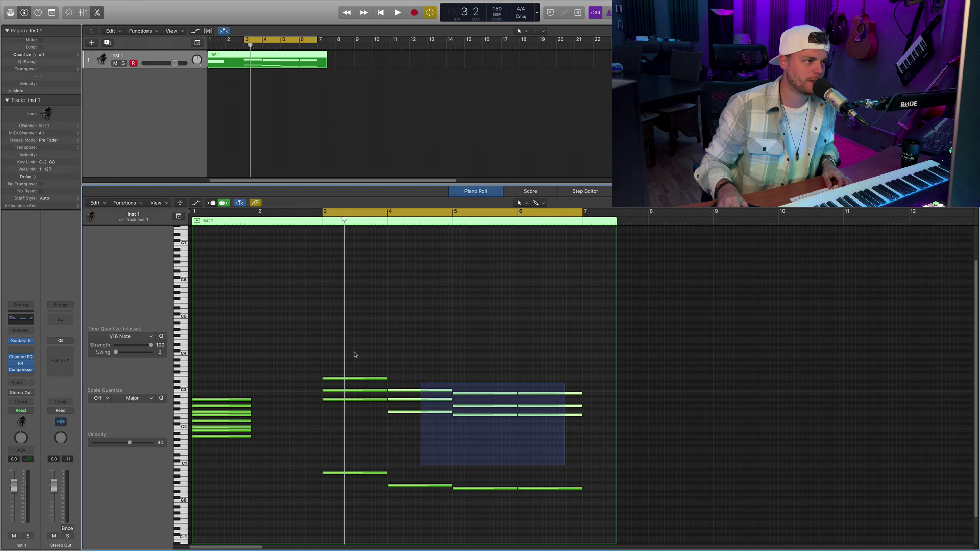
pyautogui.moveTo(581, 449); pyautogui.dragTo(337, 351)
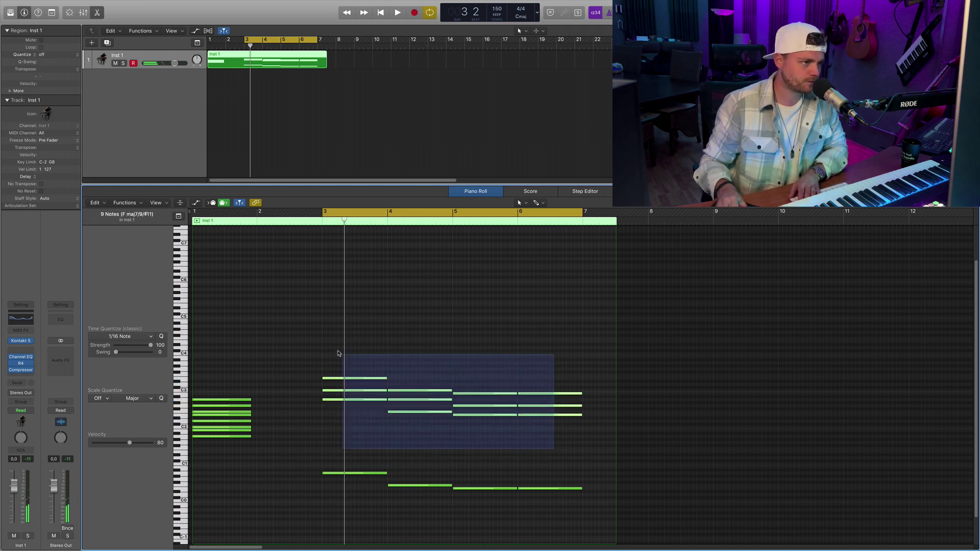
pyautogui.press('BackSpace')
pyautogui.moveTo(584, 535); pyautogui.dragTo(389, 447)
pyautogui.press('BackSpace')
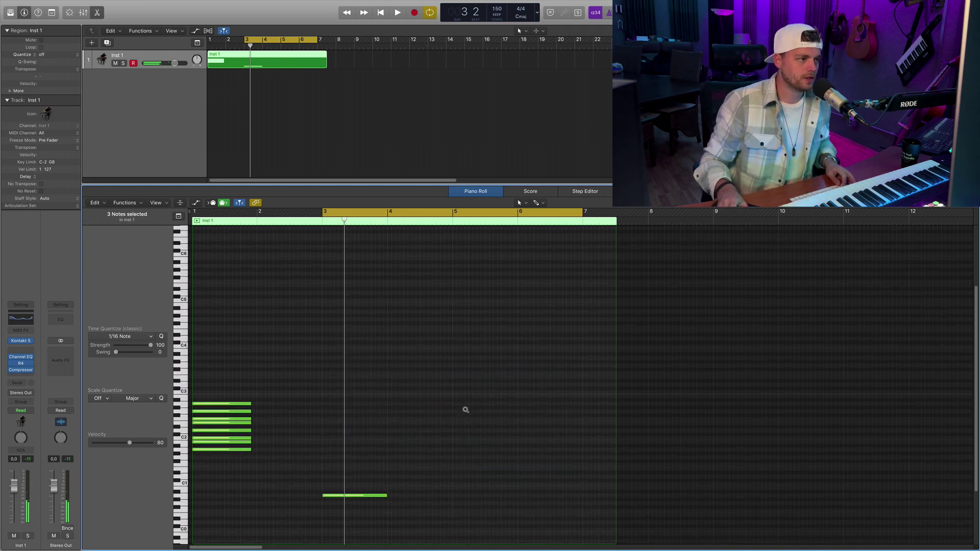
pyautogui.press('super+Down')
pyautogui.press('super+Down')
pyautogui.press('super+Down')
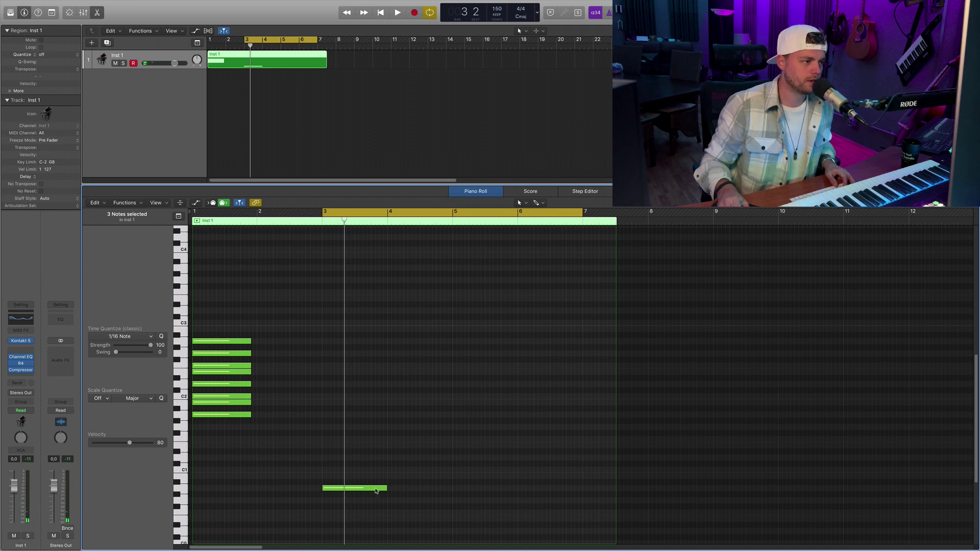
# Step: Redraw bass notes in bars 4, 5 and 6 and select all four bass notes
pyautogui.click(376, 489)
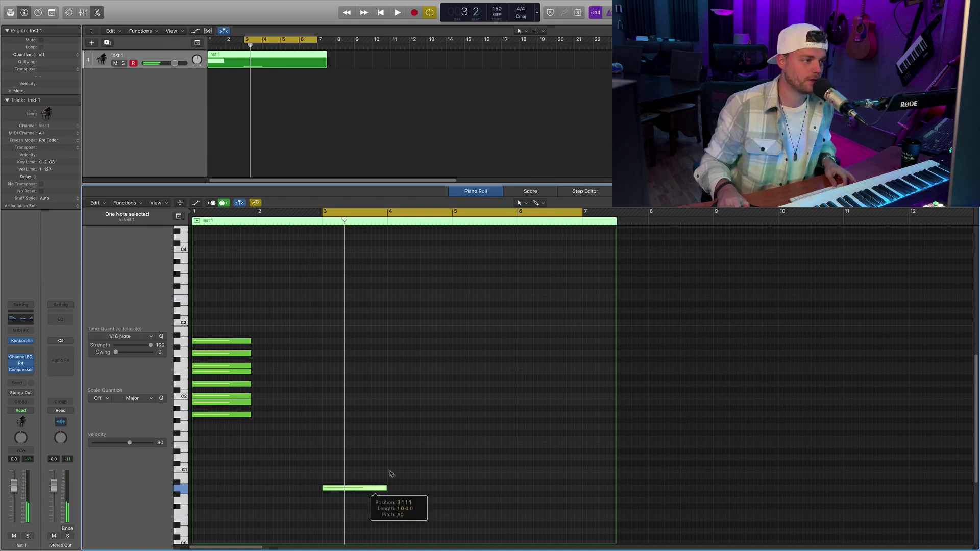
pyautogui.click(390, 471)
pyautogui.click(454, 501)
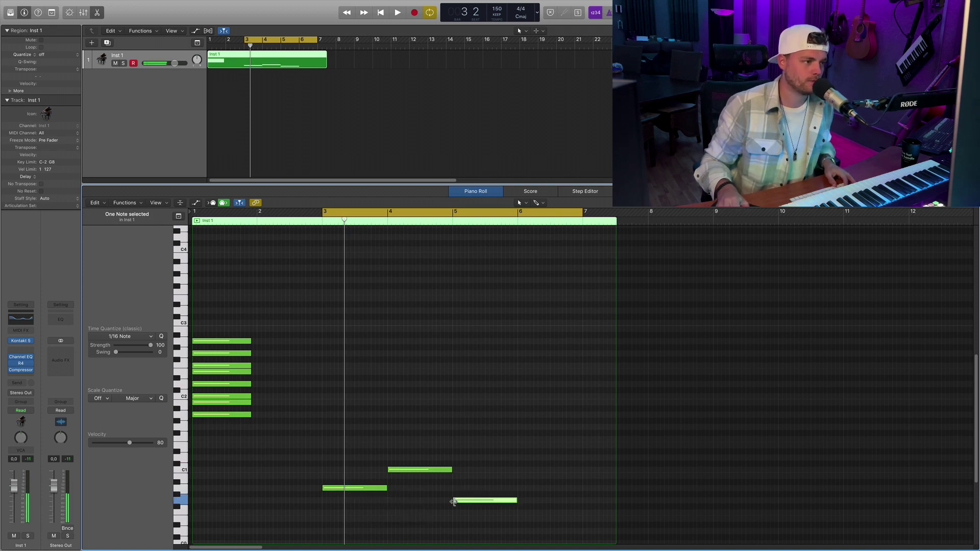
pyautogui.click(520, 533)
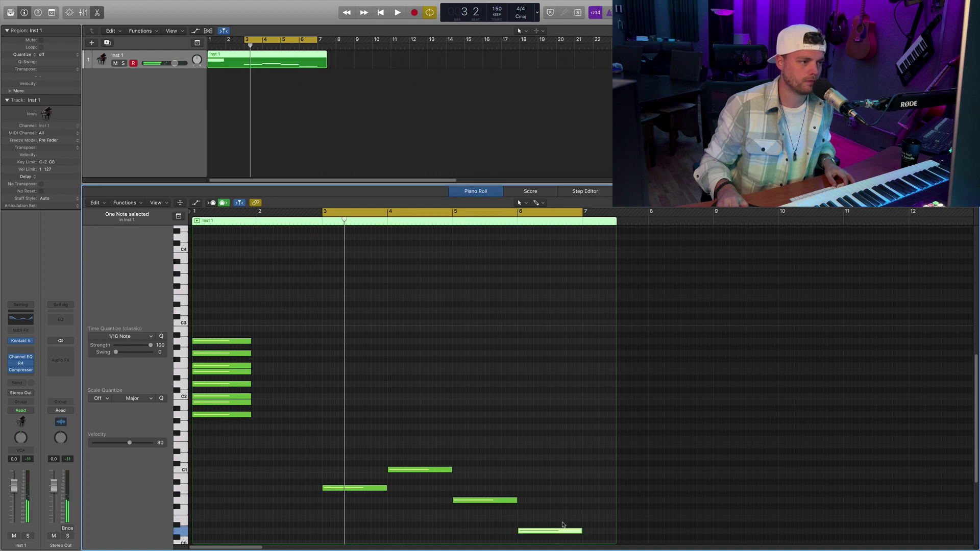
pyautogui.moveTo(598, 536)
pyautogui.mouseDown()
pyautogui.moveTo(361, 497)
pyautogui.moveTo(355, 306)
pyautogui.mouseUp()
# Step: Drop copied notes above the bassline to build the chords
pyautogui.click(371, 368)
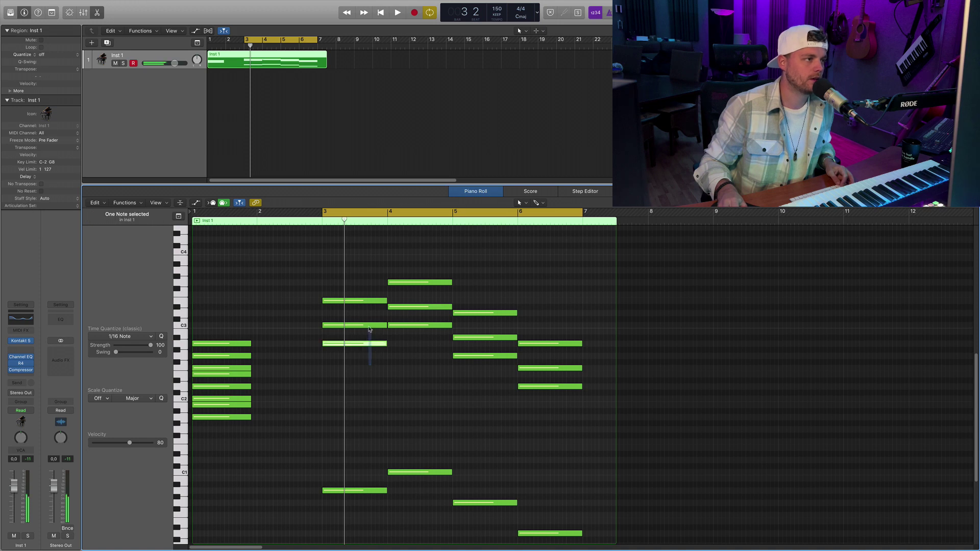
pyautogui.press('super+Down')
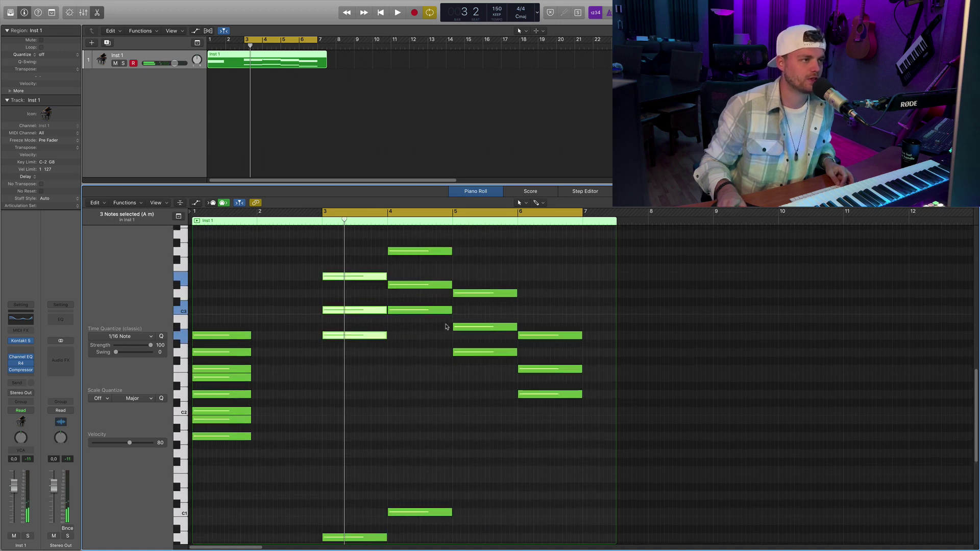
pyautogui.click(398, 299)
pyautogui.scroll(1, 422, 293)
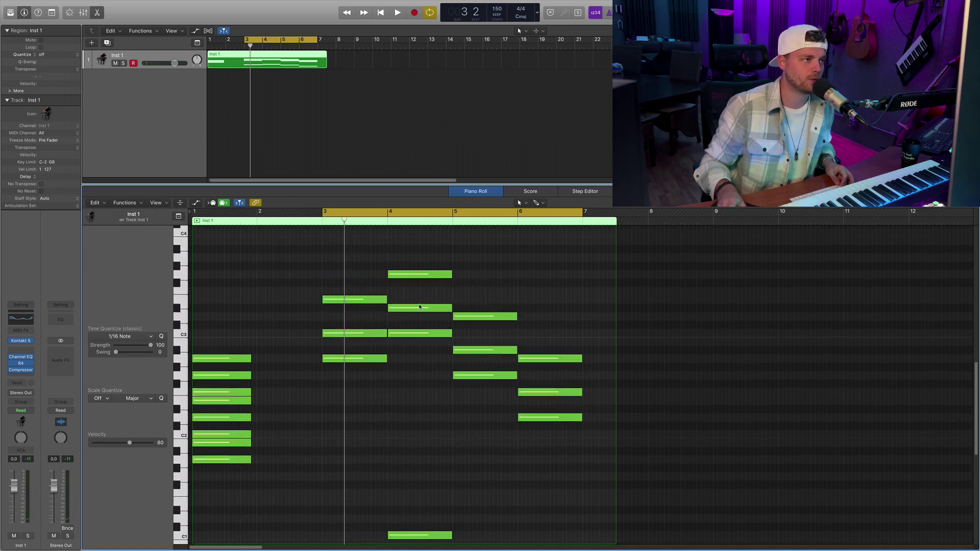
# Step: Raise a bar 5 chord note a semitone, adjust bar 6, and play the progression
pyautogui.click(419, 308)
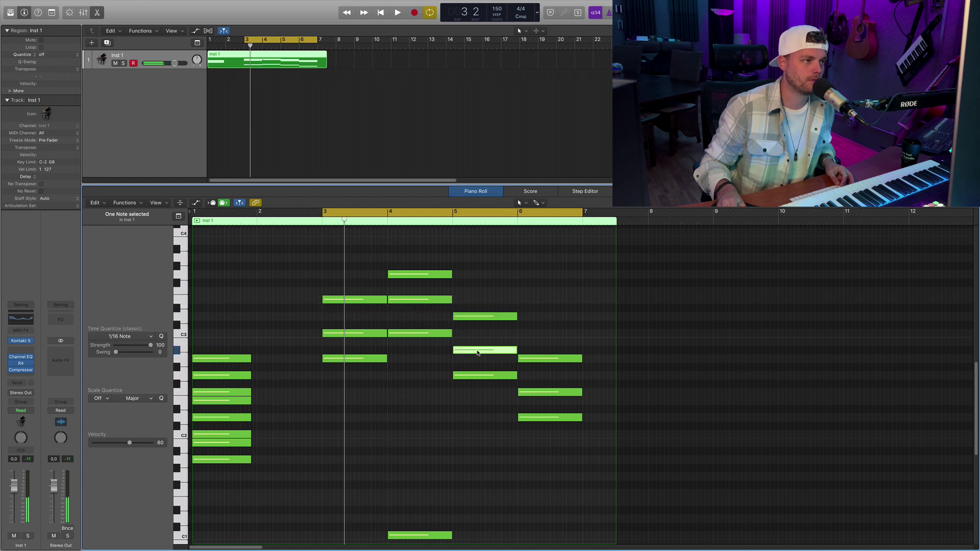
pyautogui.moveTo(484, 354); pyautogui.dragTo(483, 342)
pyautogui.click(533, 393)
pyautogui.press('space')
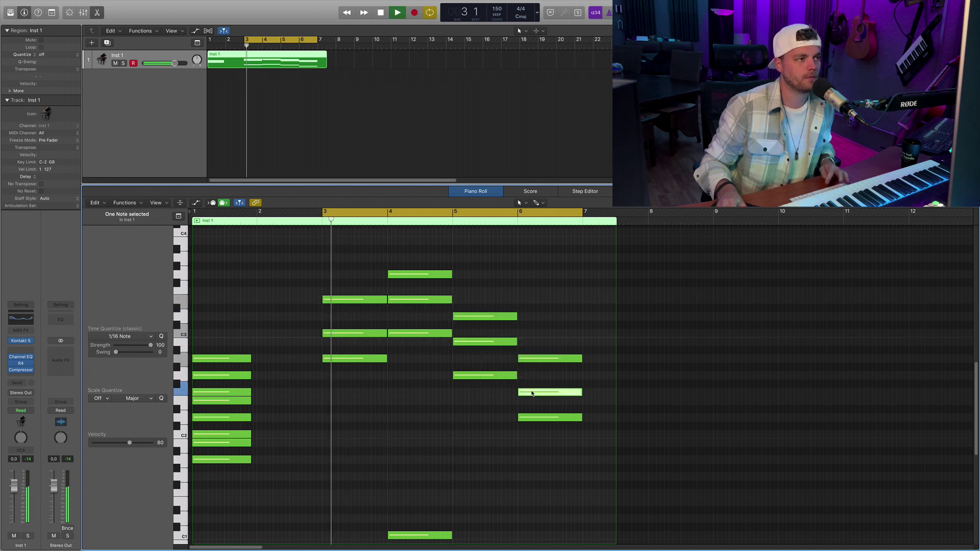
pyautogui.press('super+Up')
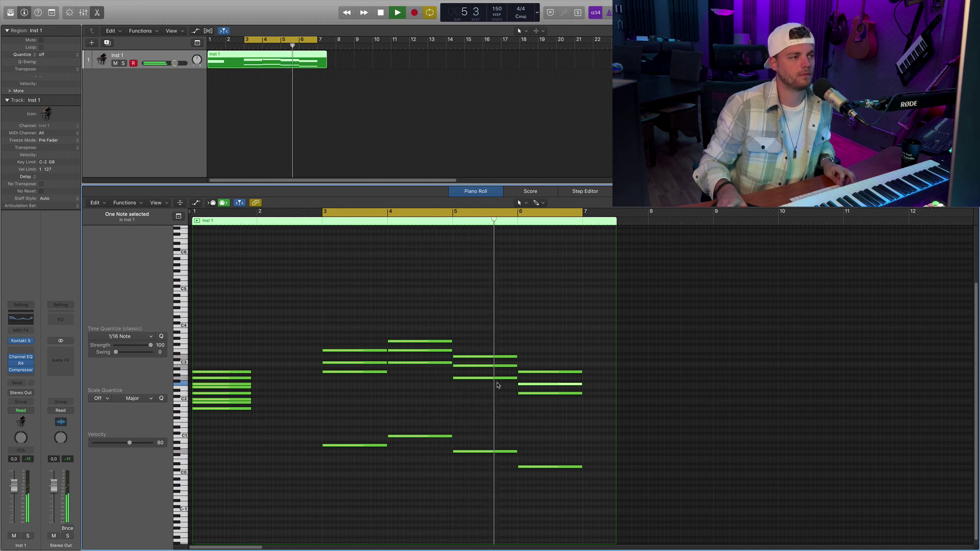
pyautogui.press('super+Left')
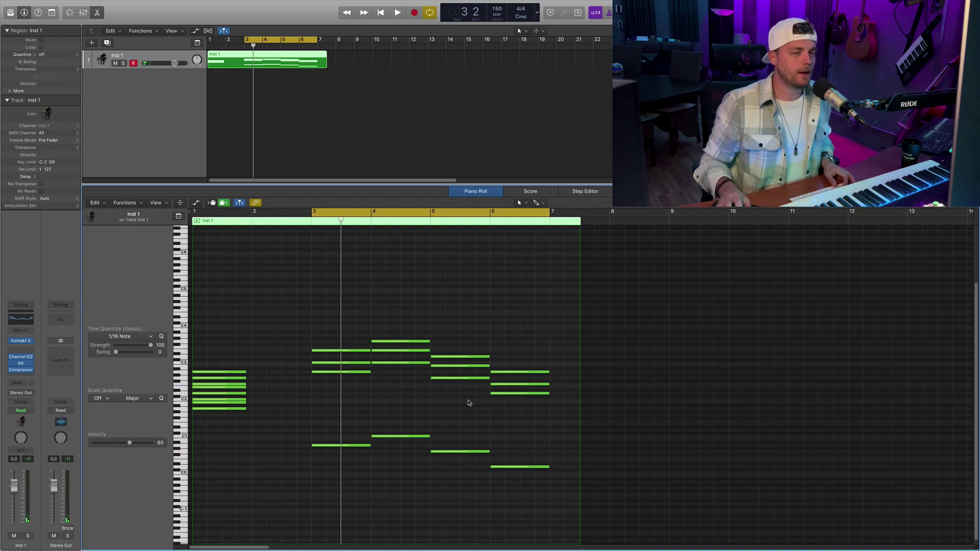
# Step: Drag the 16 notes in bars 3–6 down to F m 7 and audition them
pyautogui.press('super+a')
pyautogui.click(469, 403)
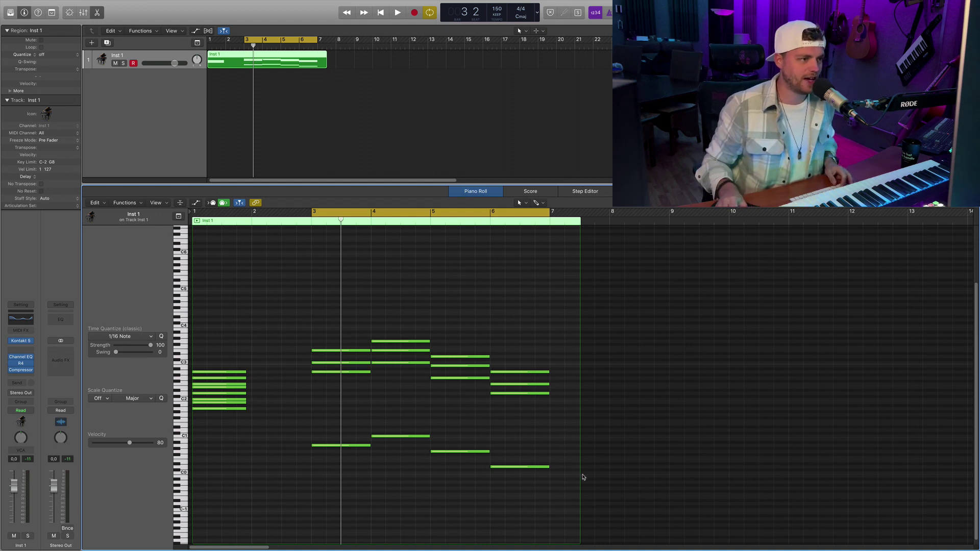
pyautogui.moveTo(619, 508); pyautogui.dragTo(313, 260)
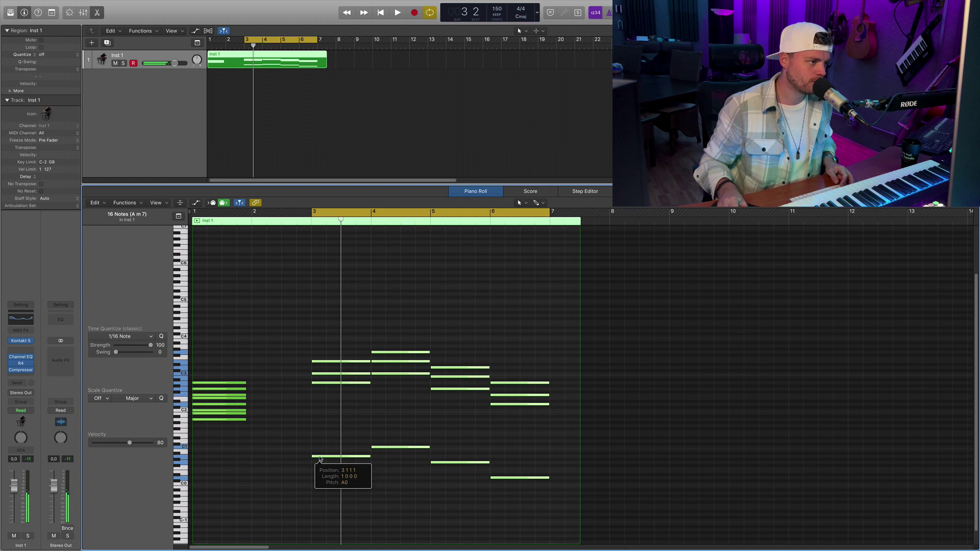
pyautogui.moveTo(321, 458); pyautogui.dragTo(324, 469)
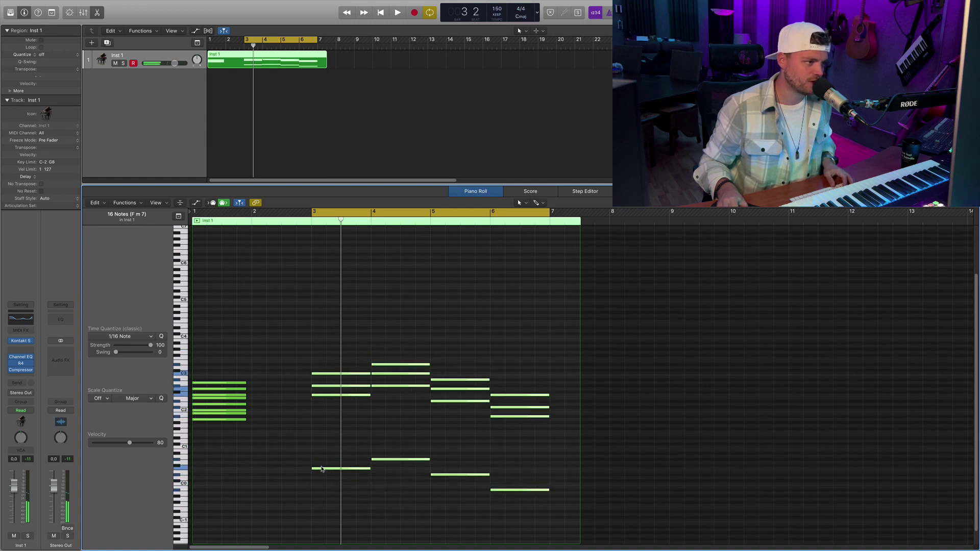
pyautogui.press('space')
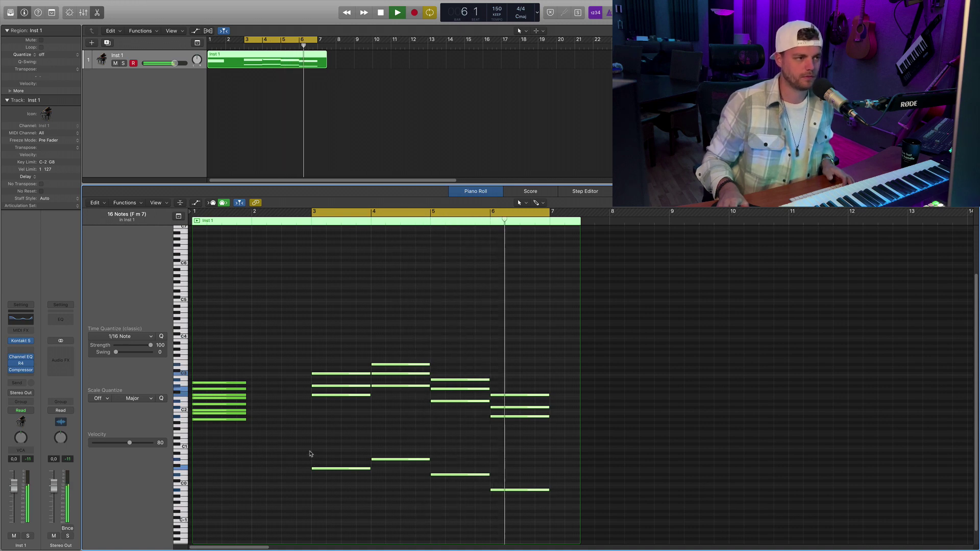
pyautogui.press('space')
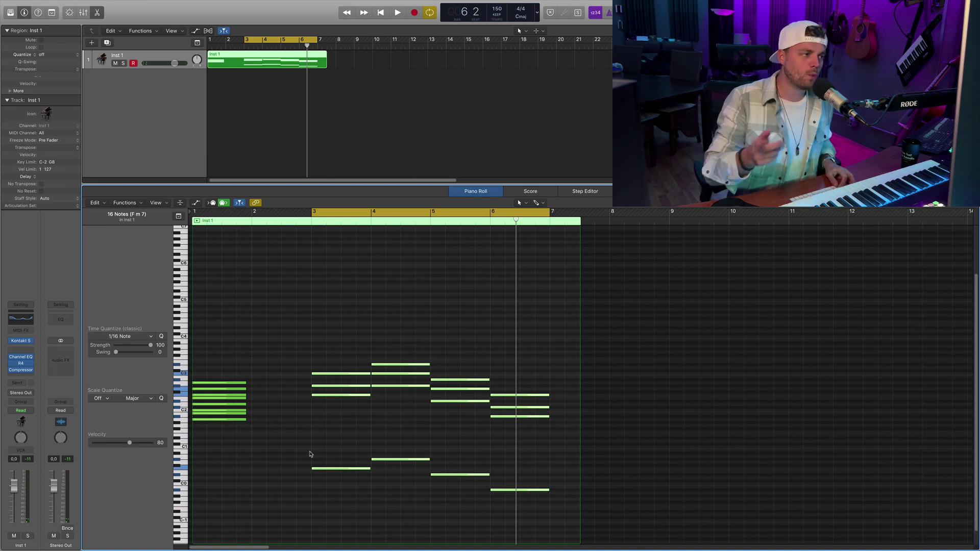
# Step: Transpose the selection back up to A m 7 and return the playhead to bar 3
pyautogui.hotkey('alt', 'Up')
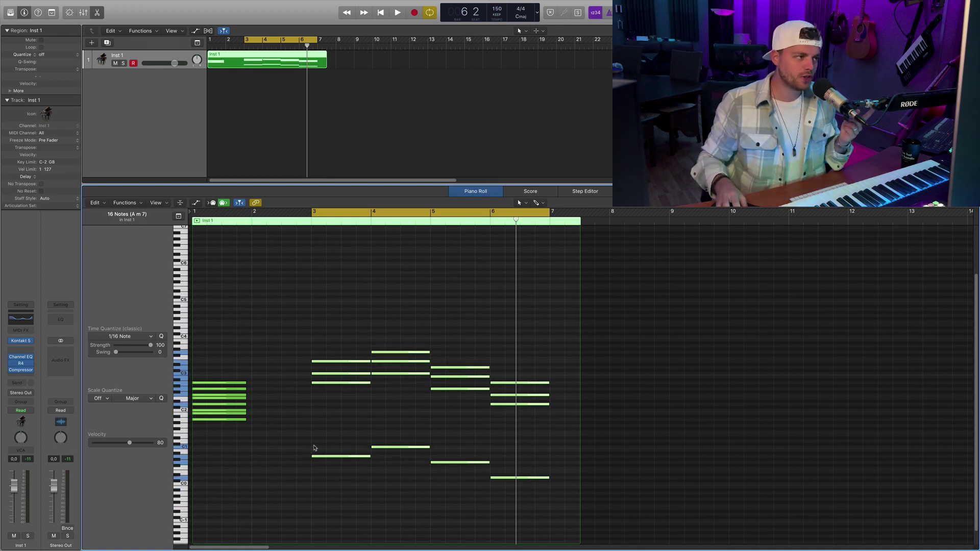
pyautogui.click(317, 435)
pyautogui.scroll(1, 312, 306)
pyautogui.click(312, 222)
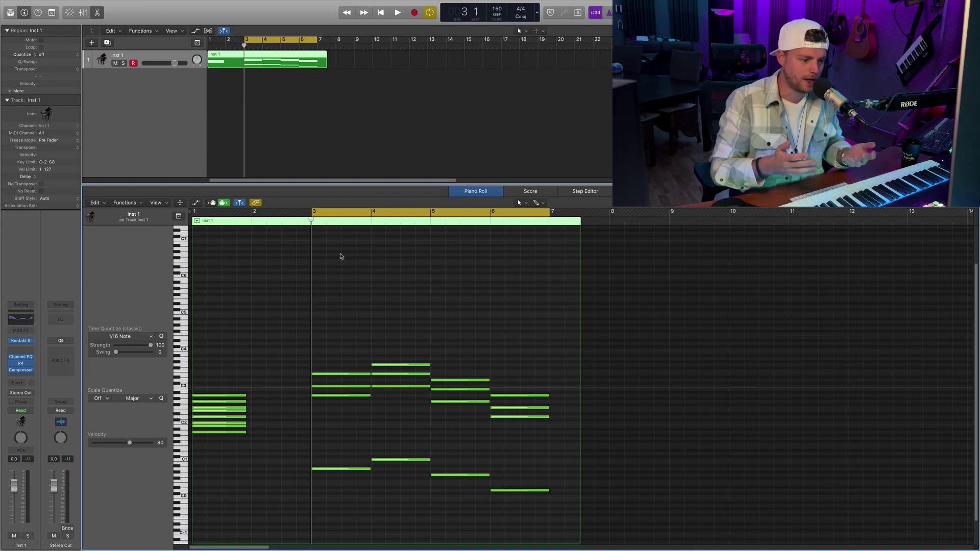
pyautogui.scroll(1, 343, 258)
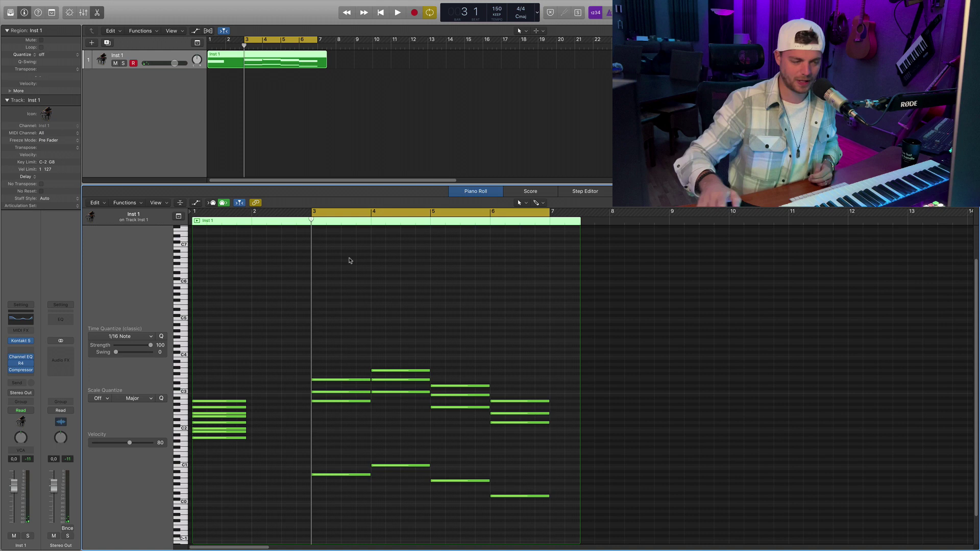
# Step: Record a melody over the bar 3–6 chords and select its notes
pyautogui.press('r')
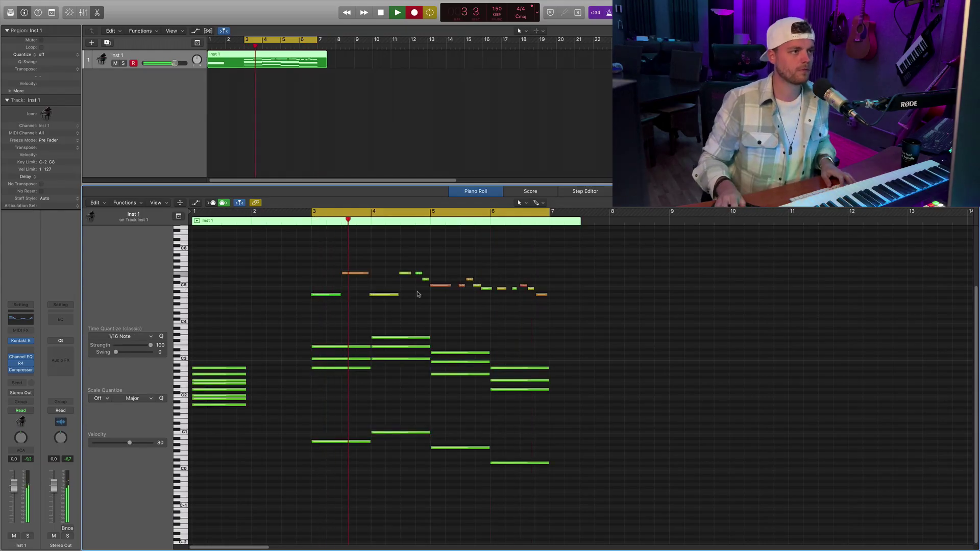
pyautogui.press('space')
pyautogui.click(542, 298)
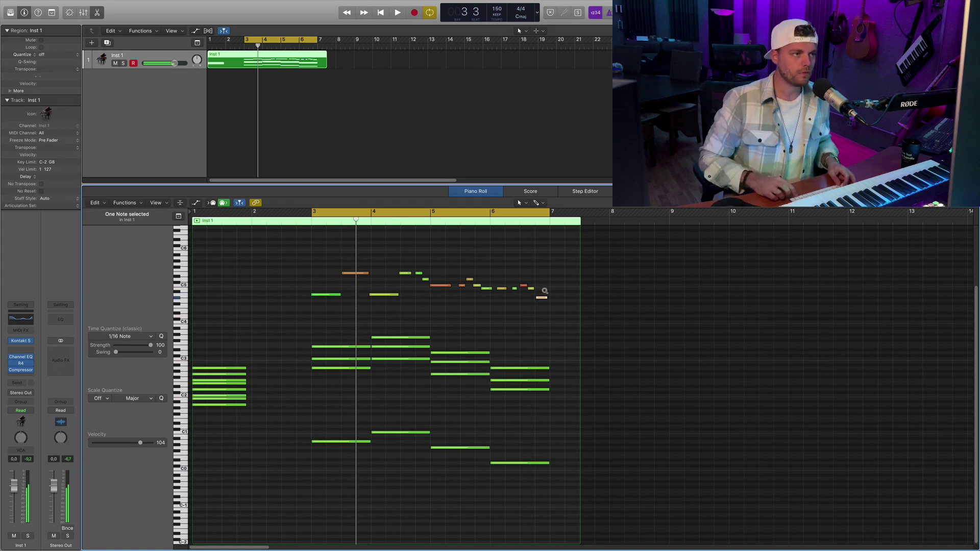
pyautogui.rightClick(545, 293)
pyautogui.press('Escape')
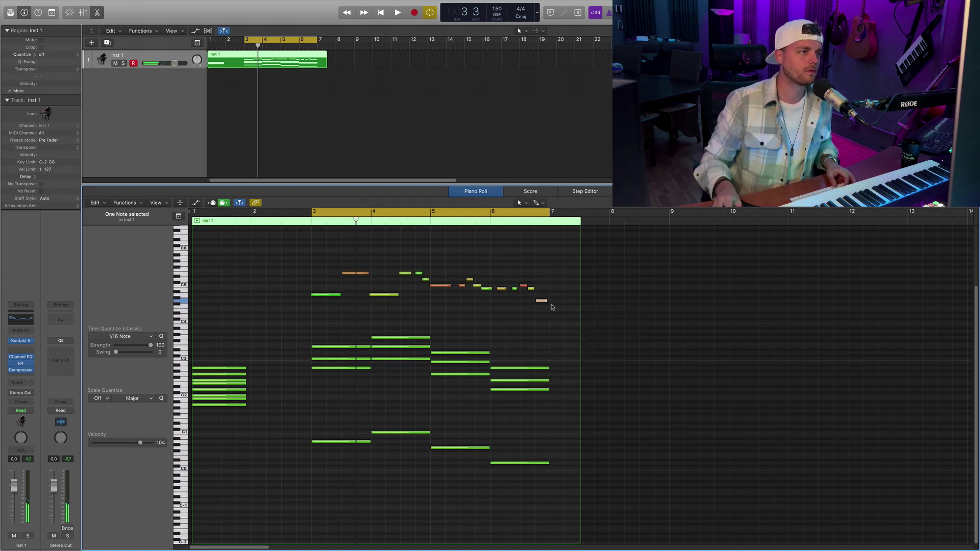
pyautogui.moveTo(553, 300); pyautogui.dragTo(198, 253)
pyautogui.press('a')
pyautogui.press('space')
# Step: Quantize the melody to 1/8 notes and split the region at bar 3
pyautogui.press('a')
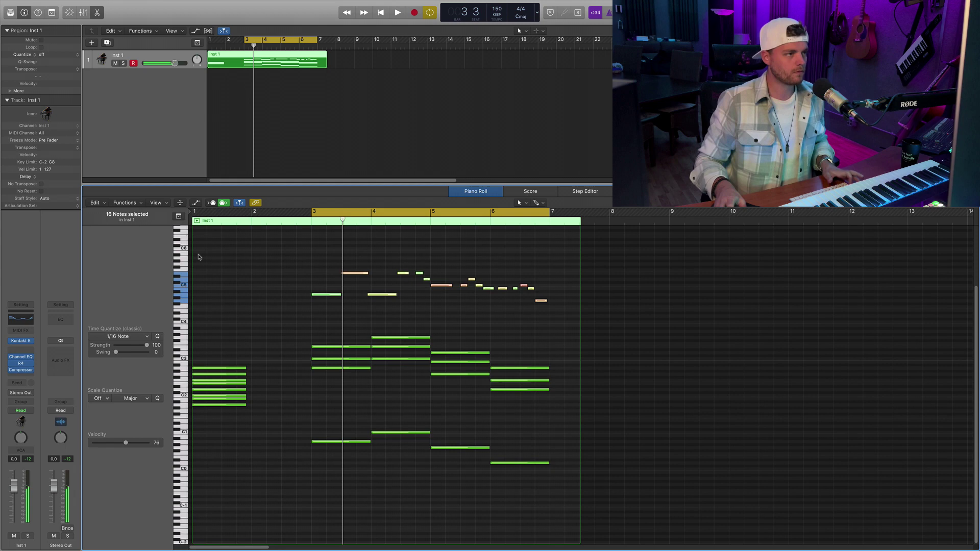
pyautogui.press('space')
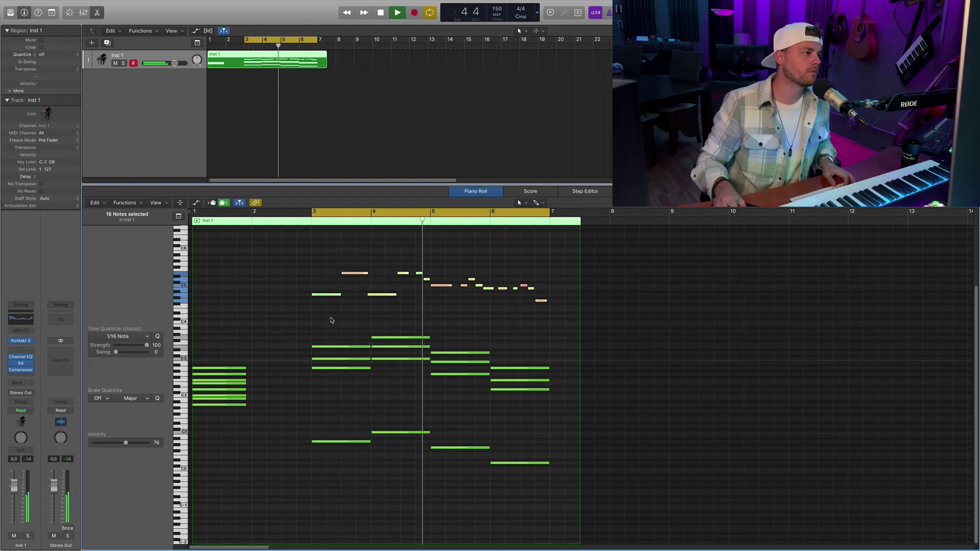
pyautogui.click(140, 338)
pyautogui.click(108, 377)
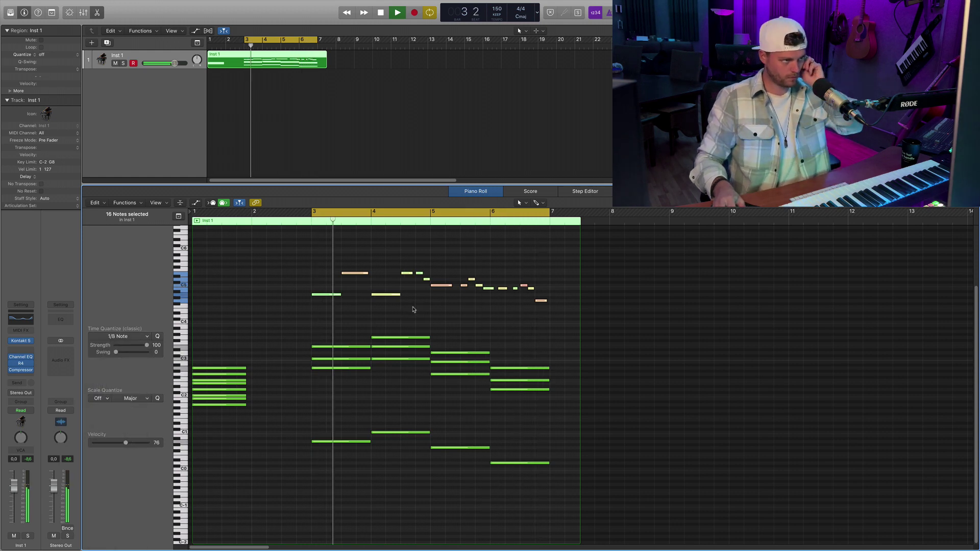
pyautogui.scroll(2, 418, 299)
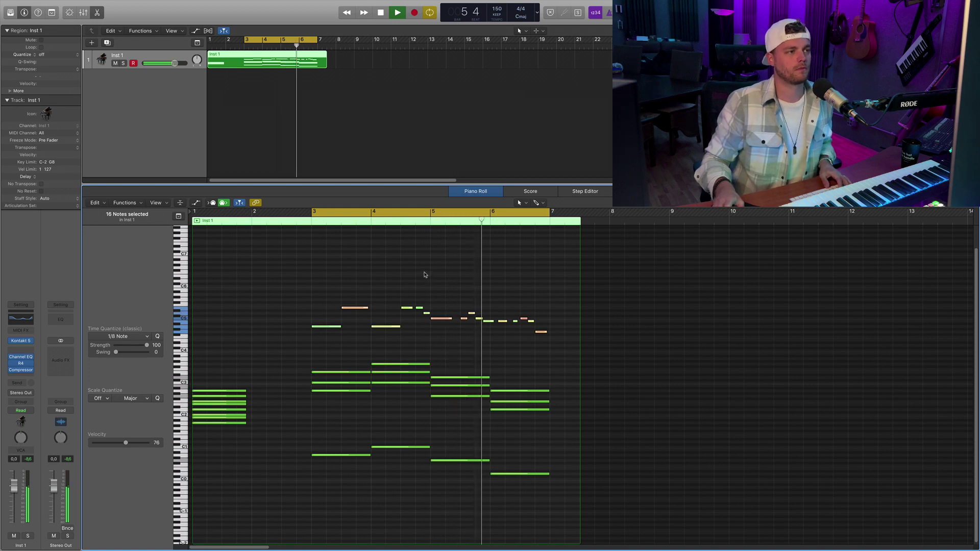
pyautogui.moveTo(556, 345); pyautogui.dragTo(335, 294)
pyautogui.click(298, 115)
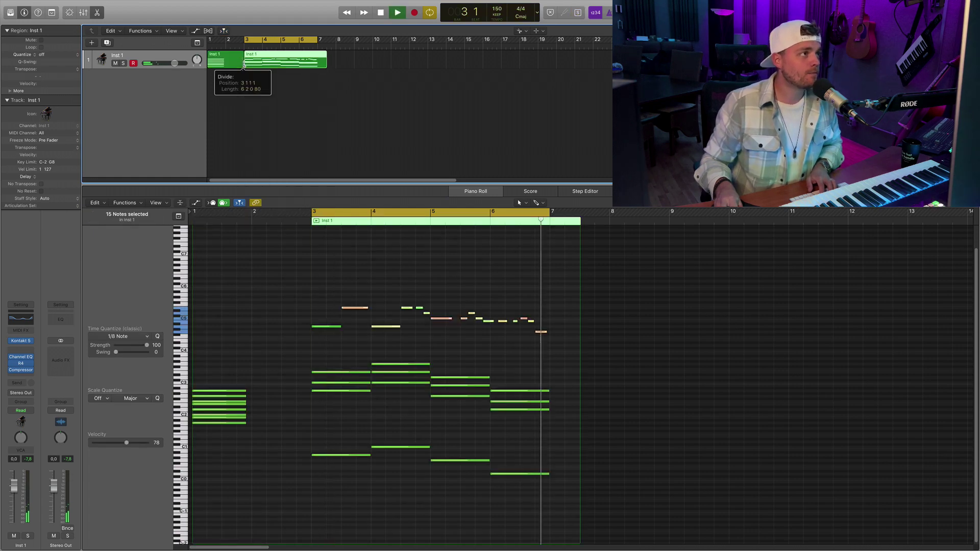
# Step: Delete the empty first part, trim the region to bar 7, and export it as MIDI
pyautogui.click(244, 61)
pyautogui.press('Delete')
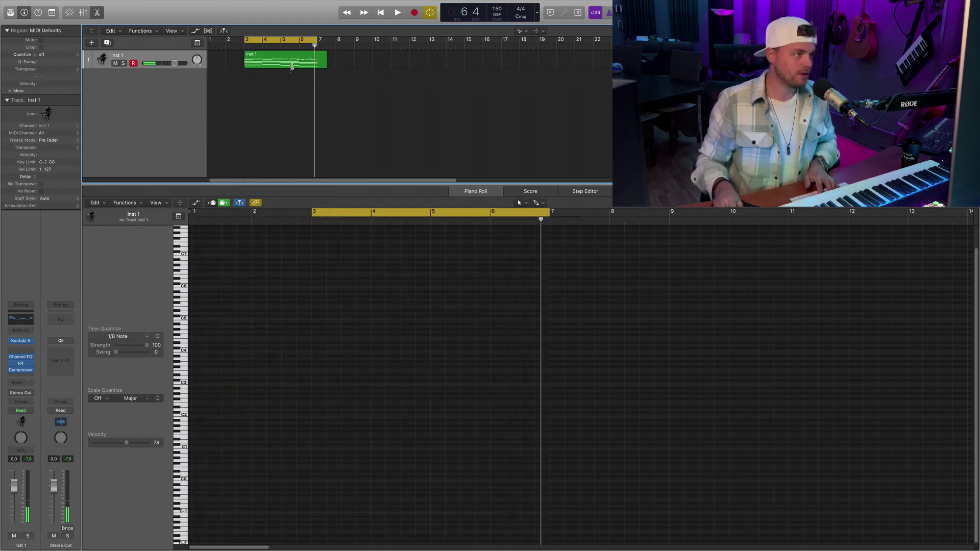
pyautogui.moveTo(325, 66); pyautogui.dragTo(310, 66)
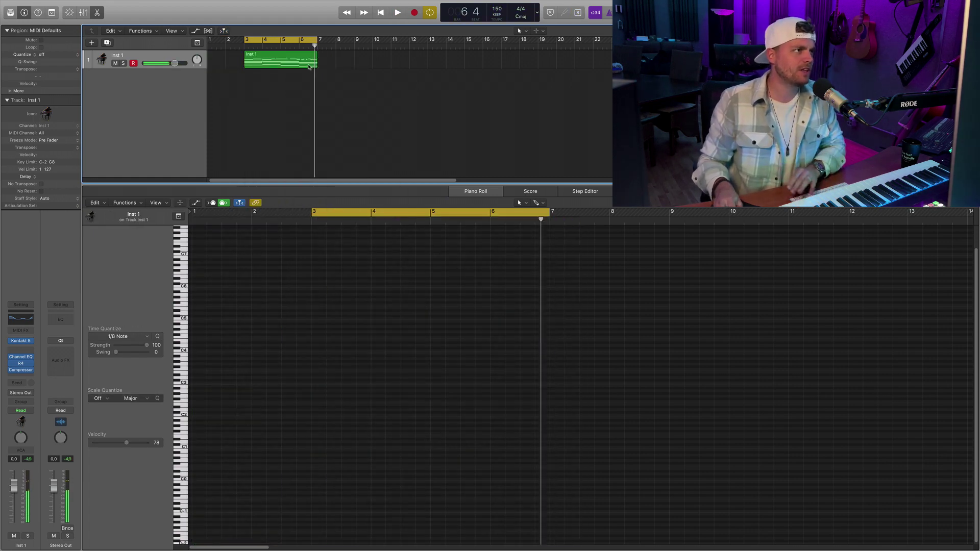
pyautogui.rightClick(310, 67)
pyautogui.click(468, 177)
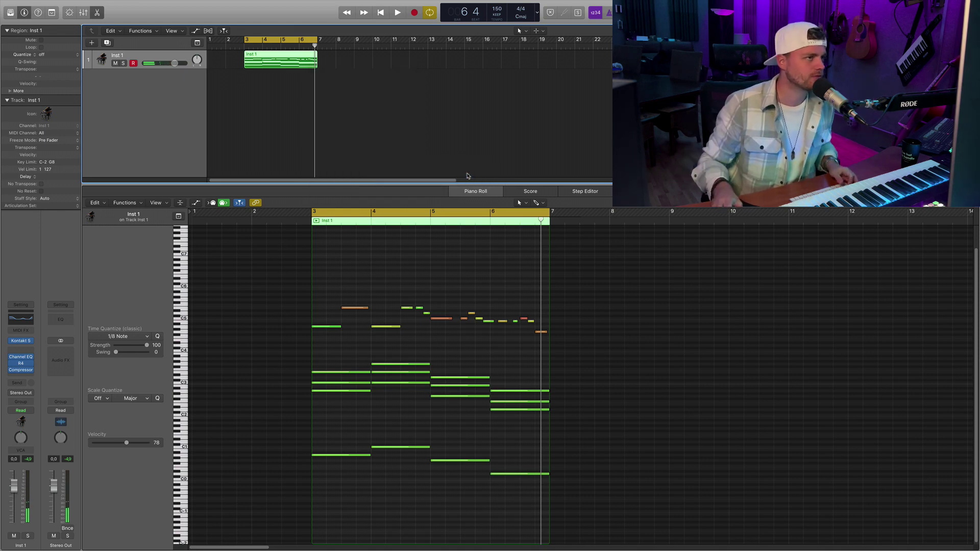
# Step: Delete the melody notes and play back the remaining chords and bassline
pyautogui.moveTo(573, 339); pyautogui.dragTo(320, 288)
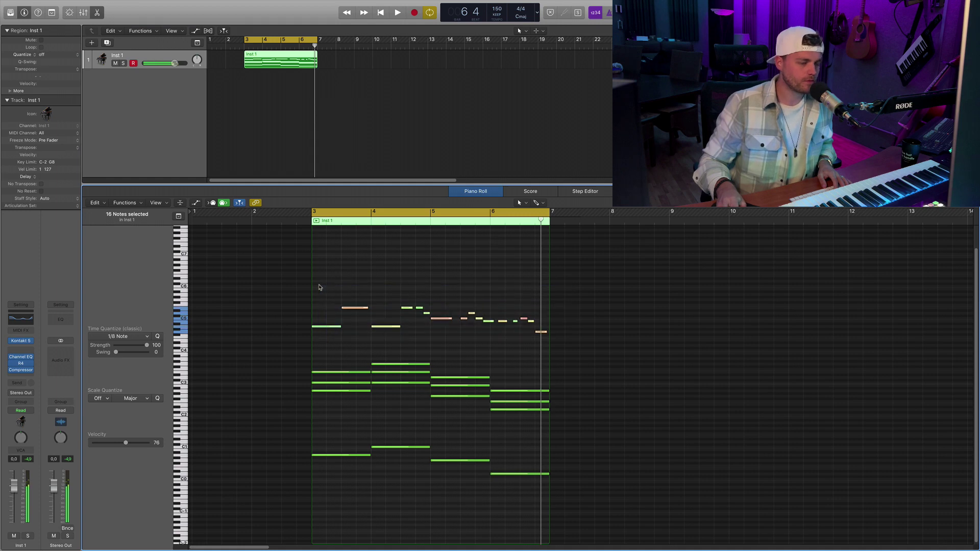
pyautogui.press('Delete')
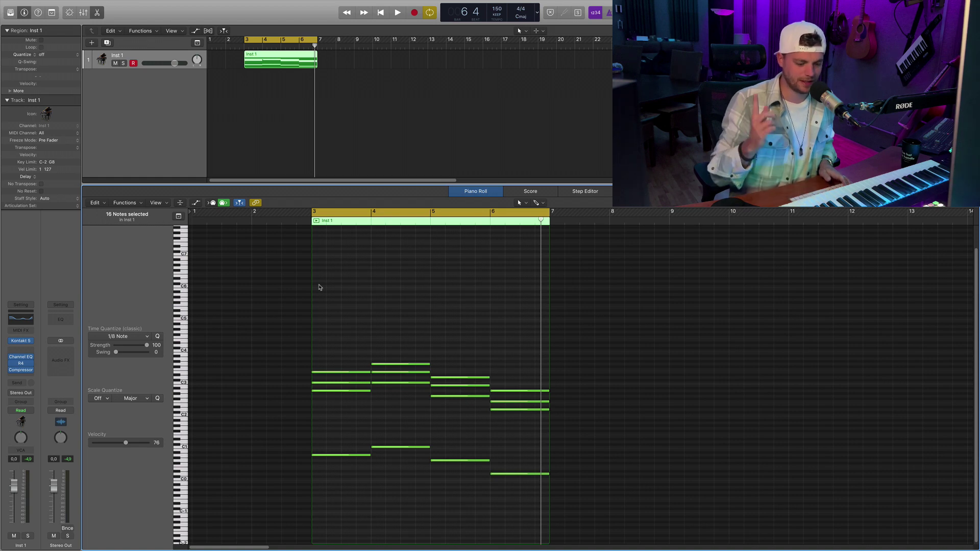
pyautogui.press('Return')
pyautogui.press('space')
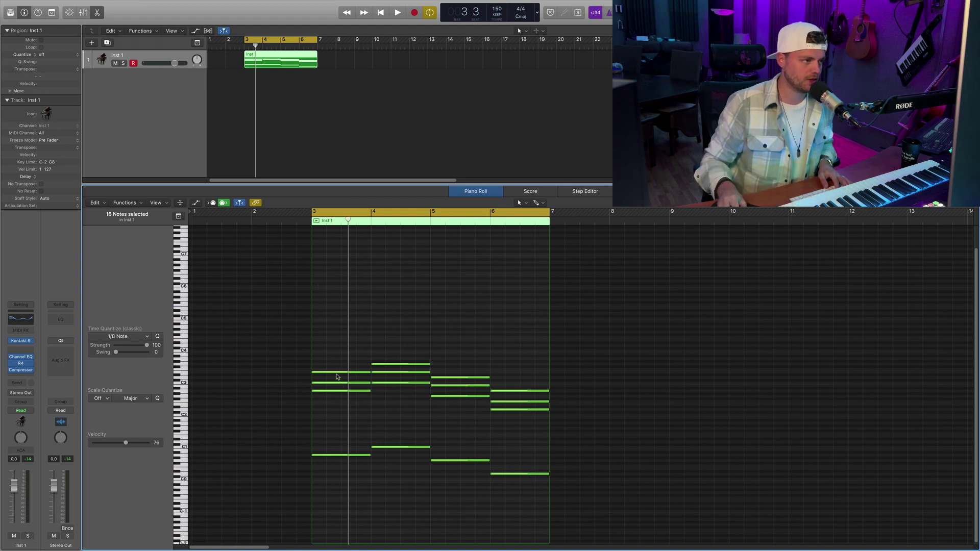
# Step: Record a new melody take above the chords and play it back
pyautogui.press('r')
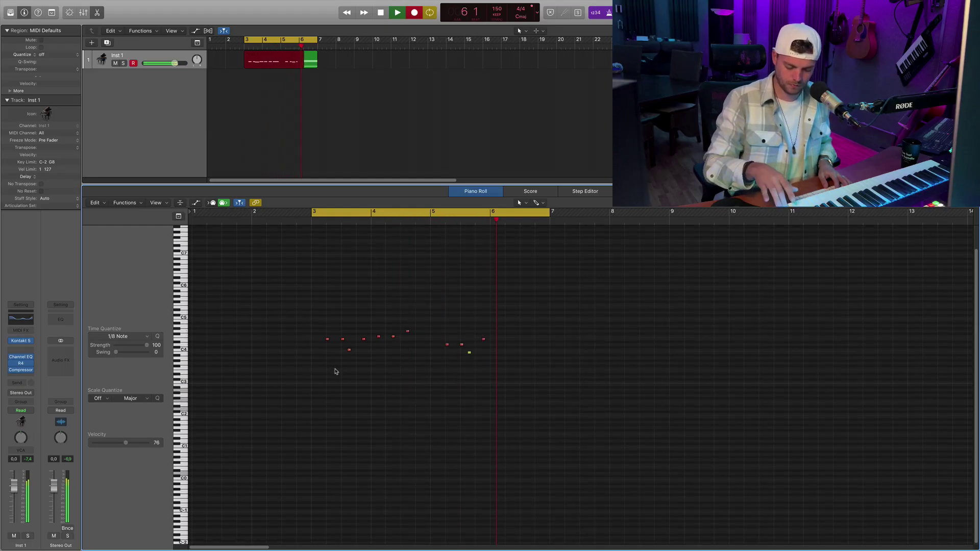
pyautogui.press('space')
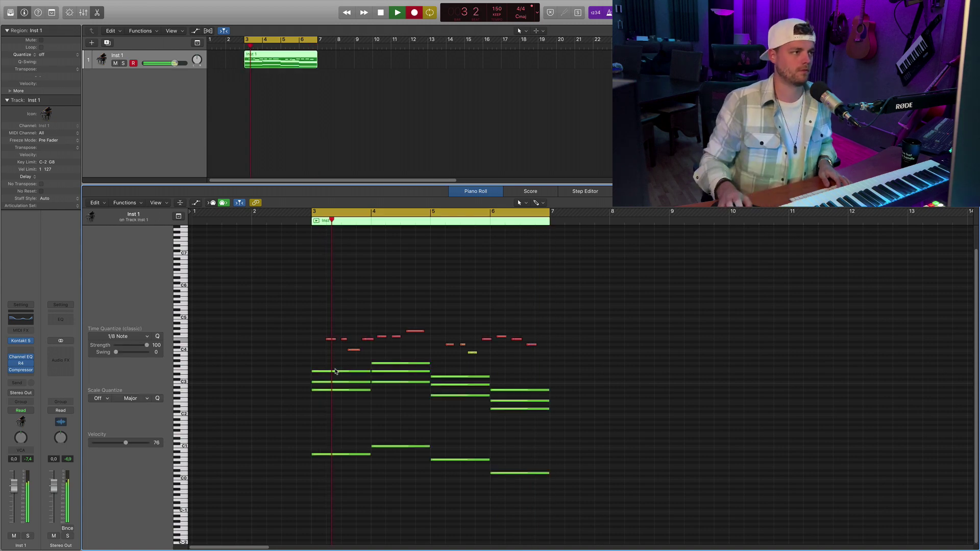
pyautogui.press('space')
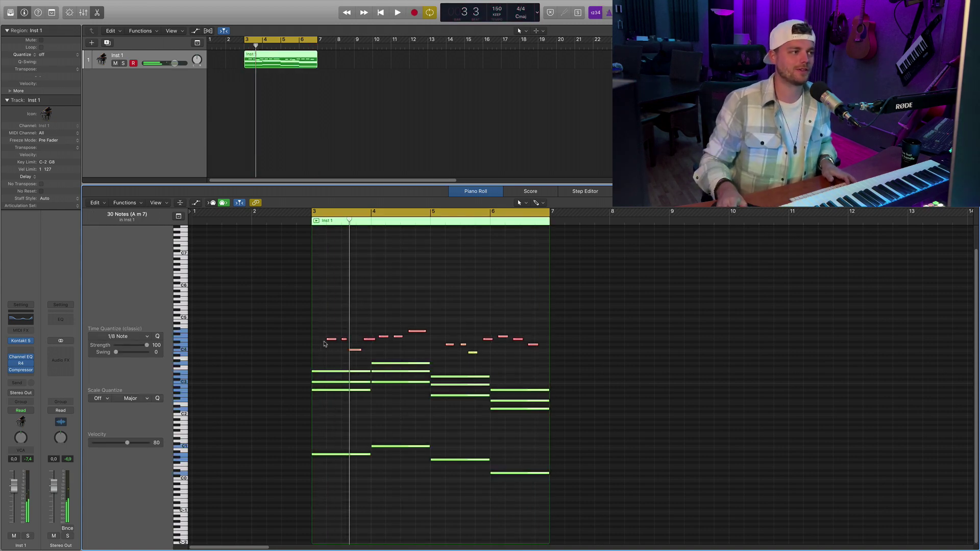
# Step: Lower the velocity of the new melody notes slightly with the Velocity slider
pyautogui.moveTo(323, 351); pyautogui.dragTo(557, 312)
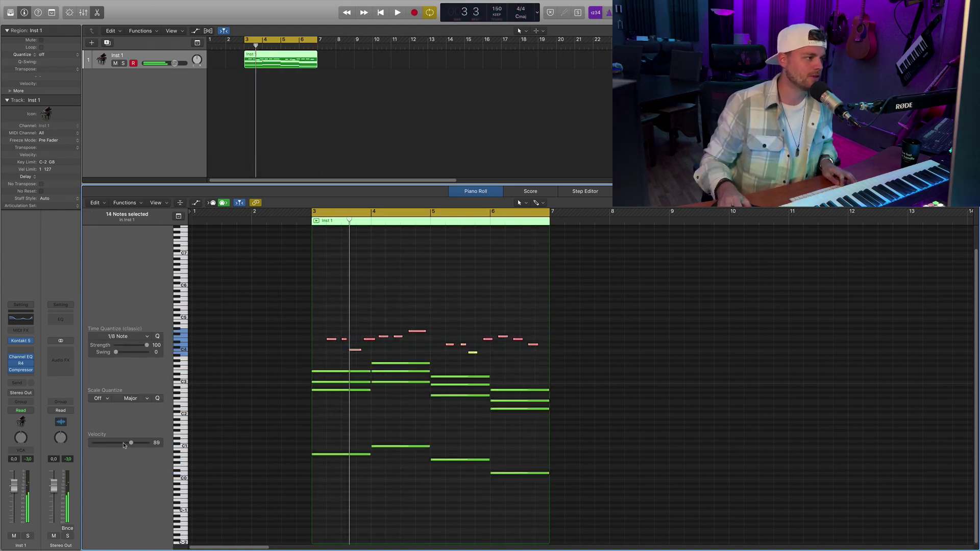
pyautogui.press('space')
pyautogui.moveTo(124, 445); pyautogui.dragTo(129, 444)
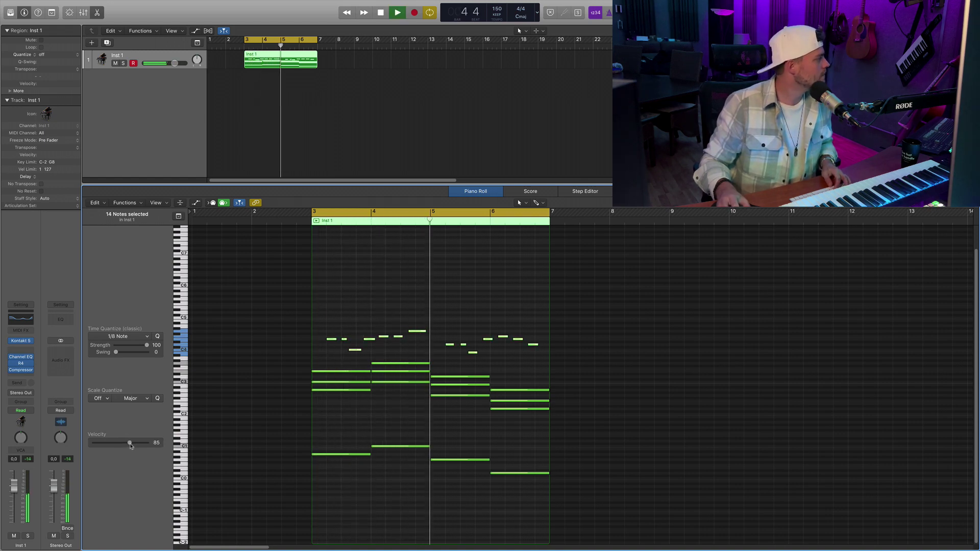
# Step: Drag the bassline down seven semitones so it starts on F, and play it back
pyautogui.press('super+a')
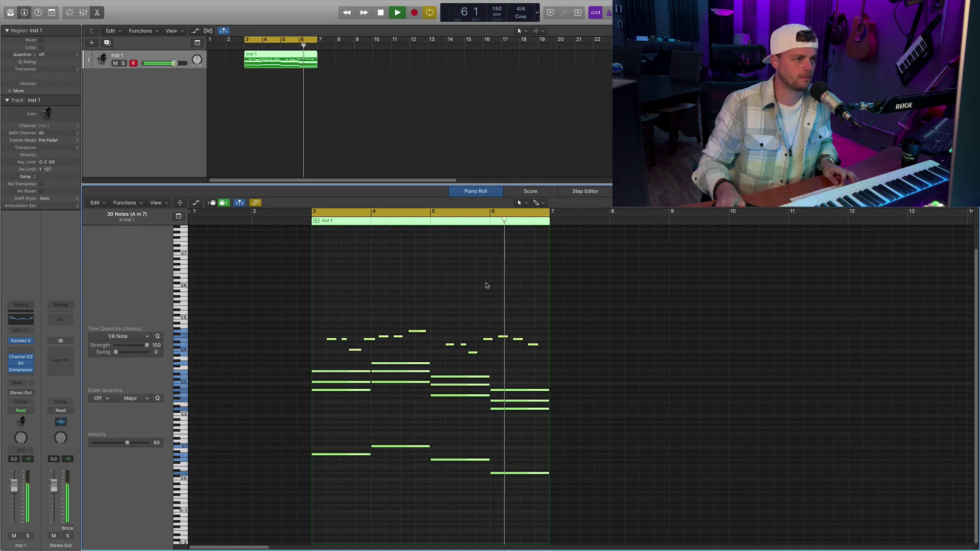
pyautogui.scroll(-2, 486, 283)
pyautogui.scroll(-2, 486, 284)
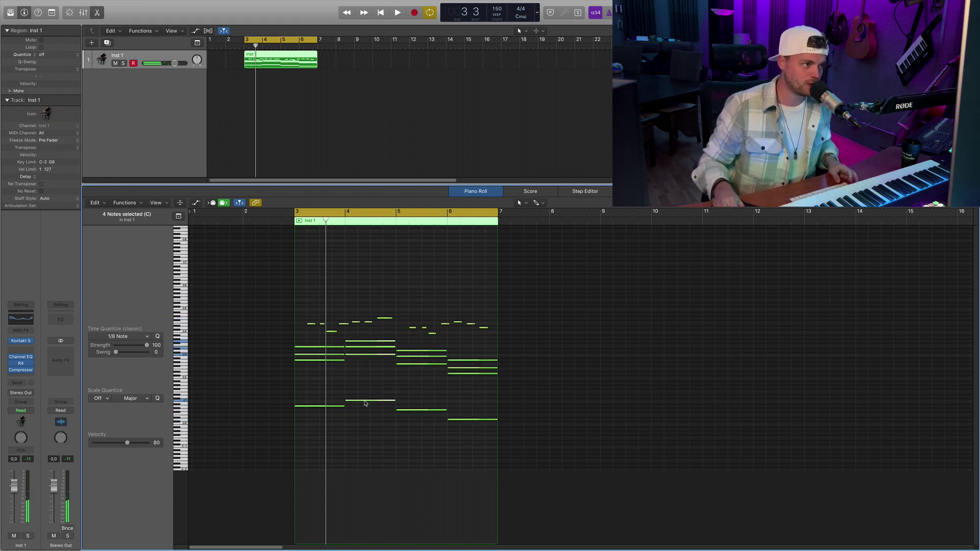
pyautogui.moveTo(364, 404); pyautogui.dragTo(364, 420)
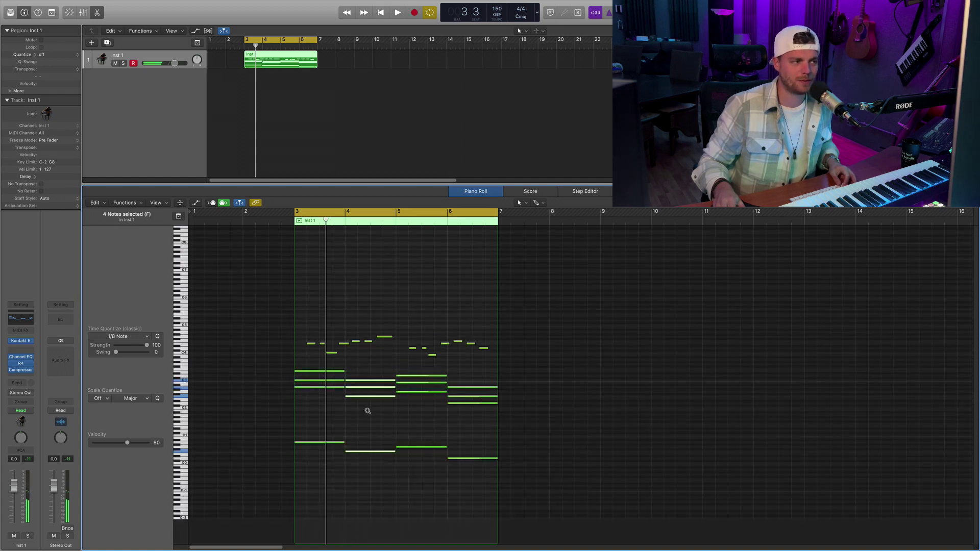
pyautogui.scroll(2, 429, 444)
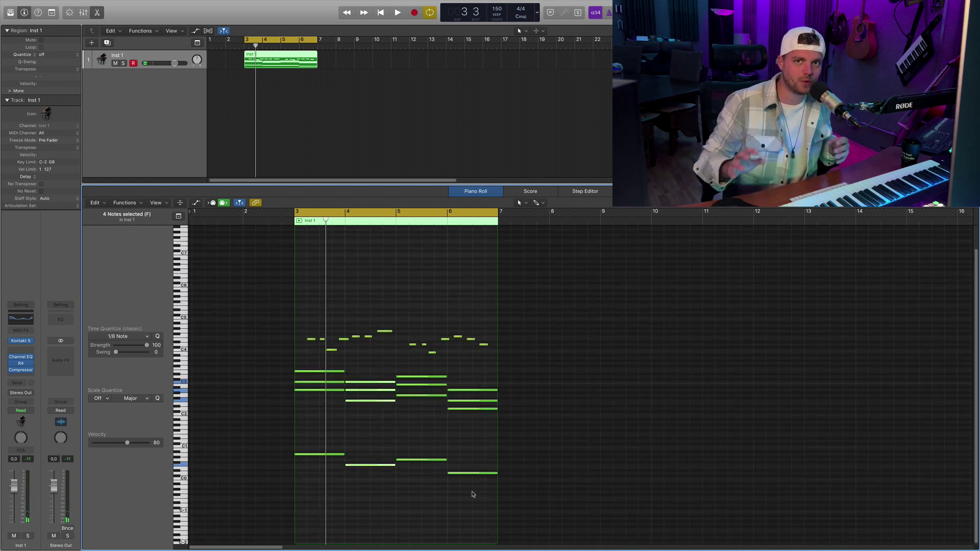
pyautogui.scroll(1, 444, 419)
pyautogui.scroll(1, 445, 419)
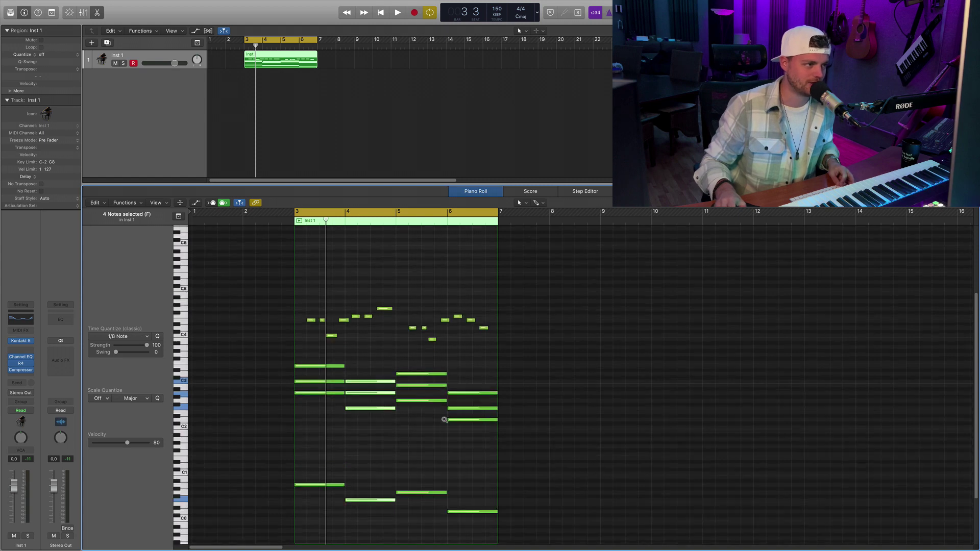
pyautogui.scroll(2, 367, 426)
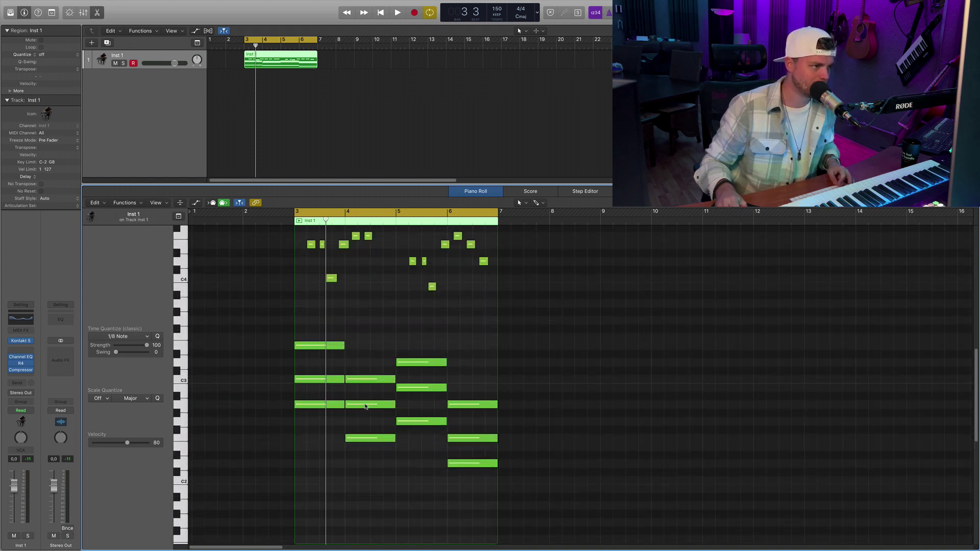
pyautogui.press('space')
pyautogui.scroll(-3, 366, 407)
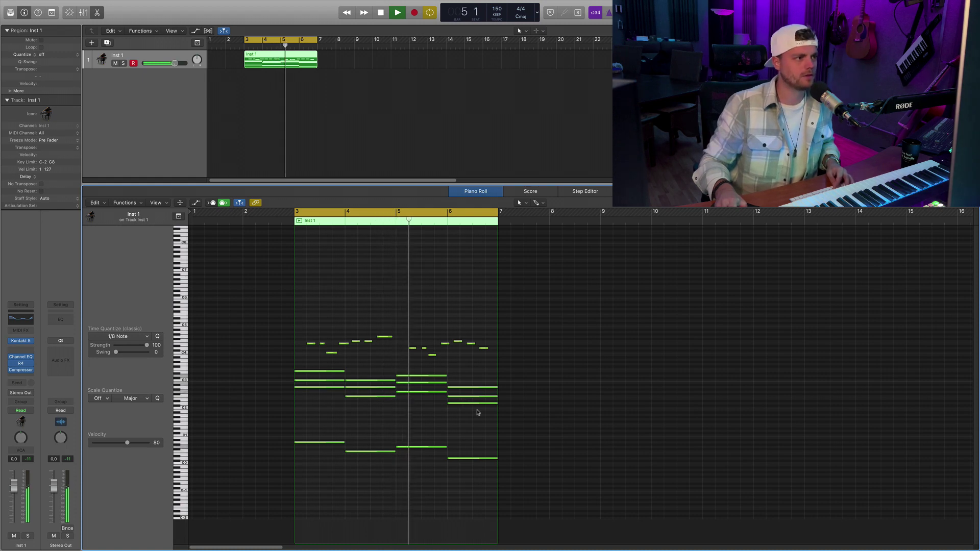
# Step: Cut the final bar-6 chord in half mid-bar with the Scissors tool
pyautogui.click(479, 406)
pyautogui.press('space')
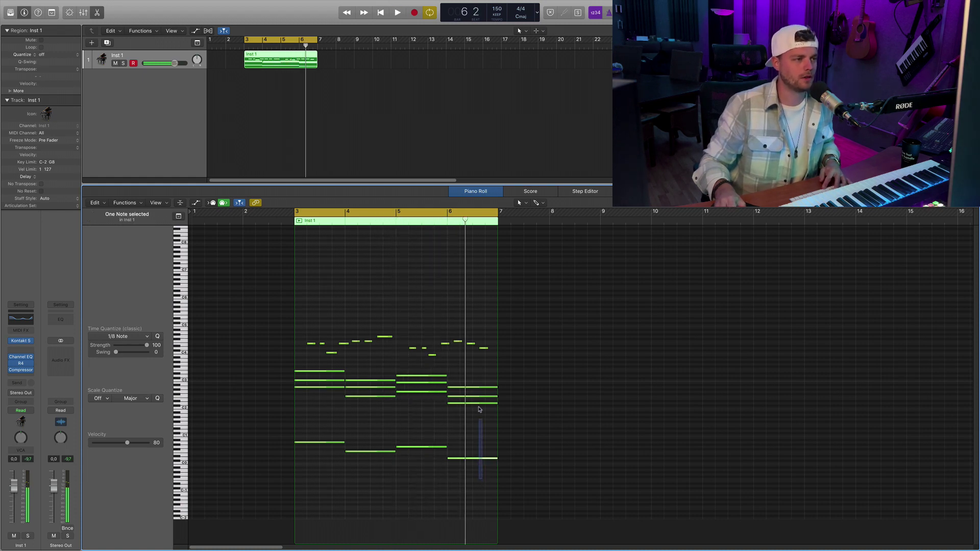
pyautogui.moveTo(479, 410); pyautogui.dragTo(476, 391)
pyautogui.press('t')
pyautogui.press('v')
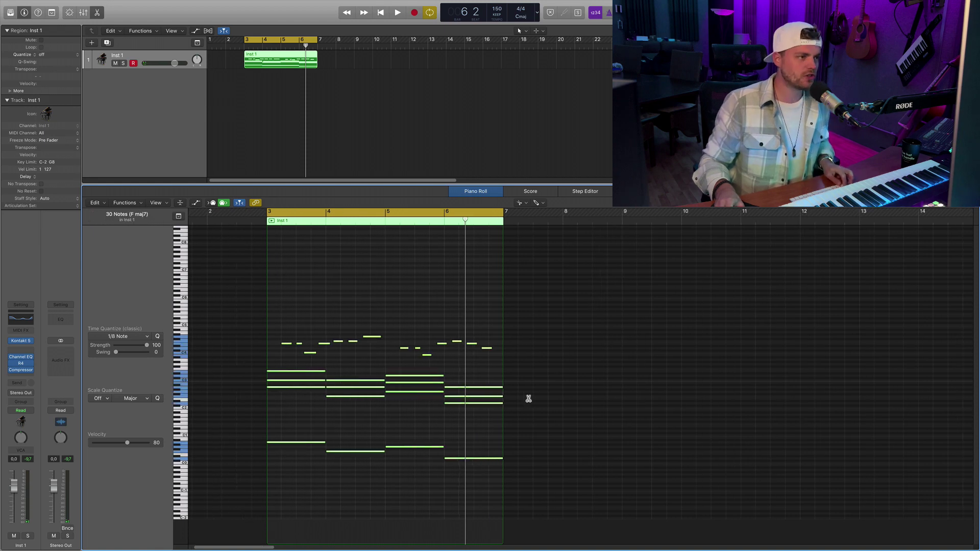
pyautogui.press('super+Right')
pyautogui.press('super+Right')
pyautogui.moveTo(567, 473); pyautogui.dragTo(460, 386)
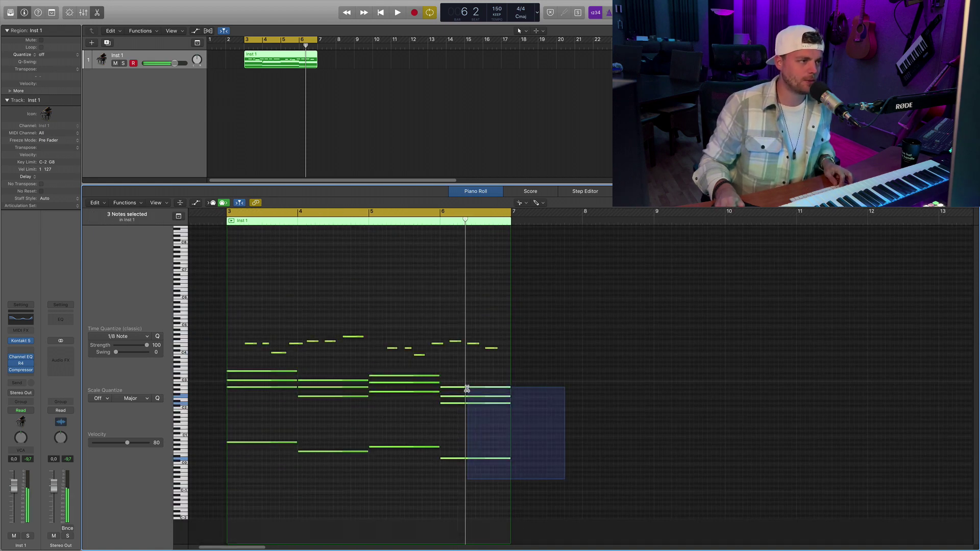
pyautogui.press('super+Right')
pyautogui.click(491, 393)
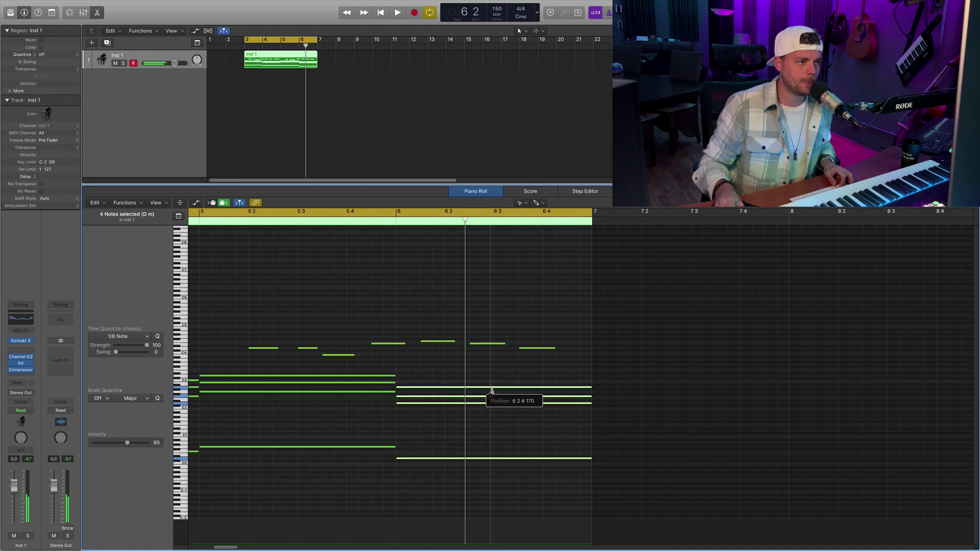
# Step: Move the chord's second half down a step from D minor to C minor
pyautogui.click(492, 389)
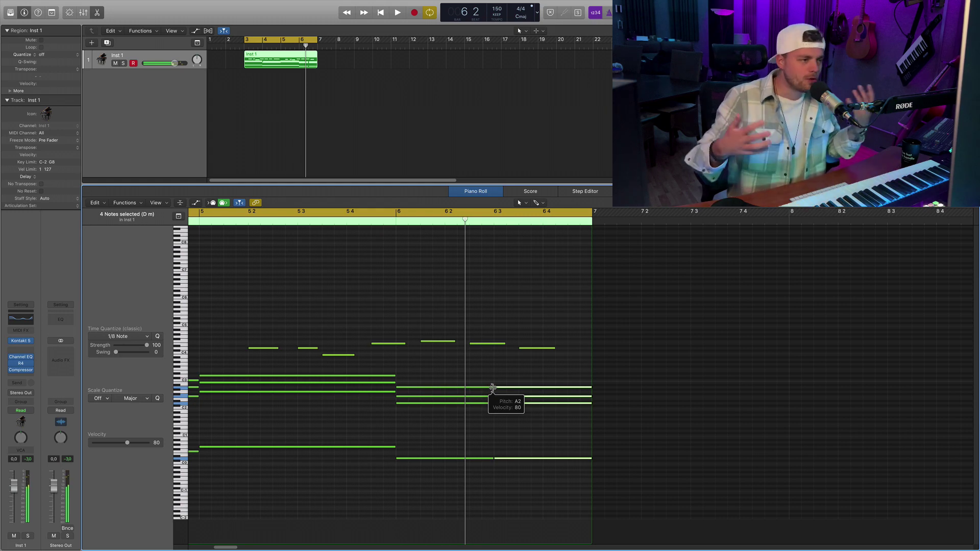
pyautogui.rightClick(492, 390)
pyautogui.click(534, 446)
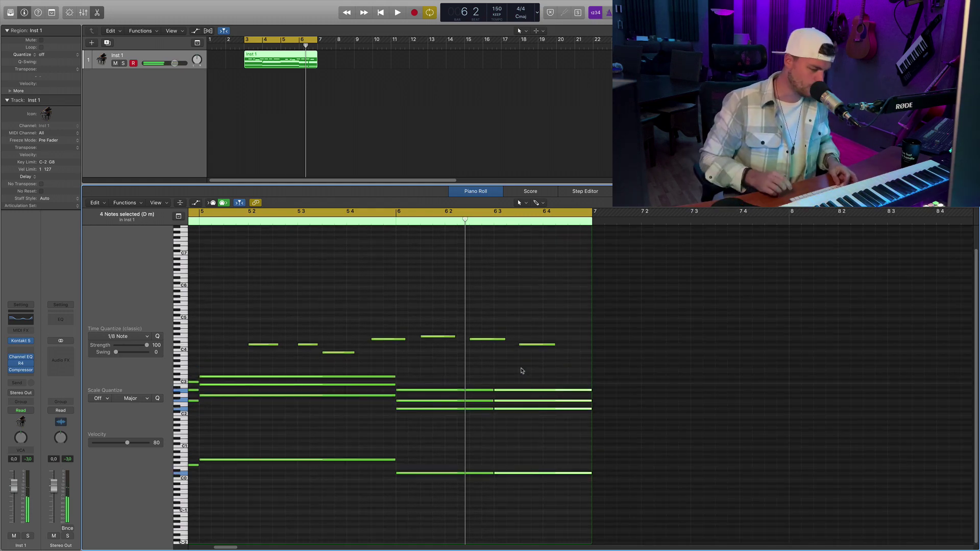
pyautogui.hotkey('alt', 'Down')
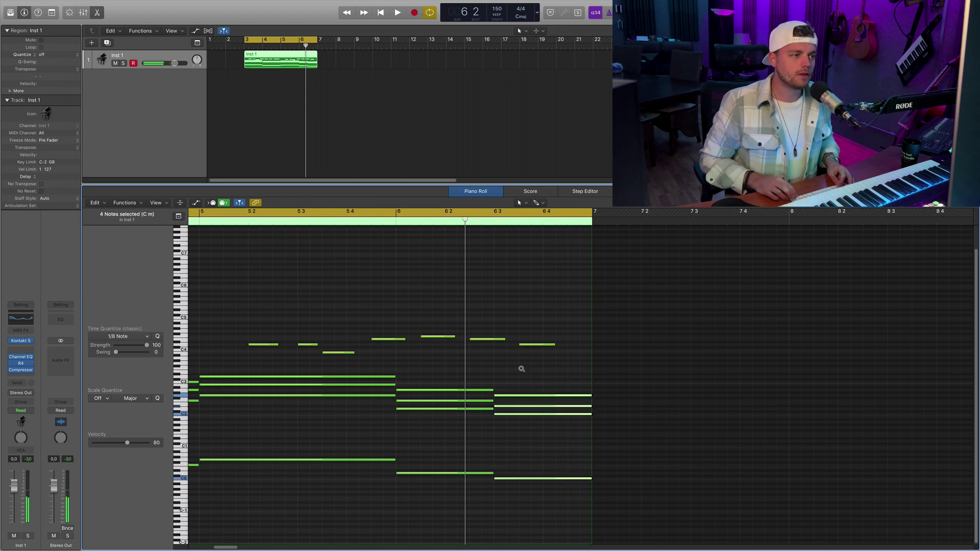
pyautogui.press('super+Down')
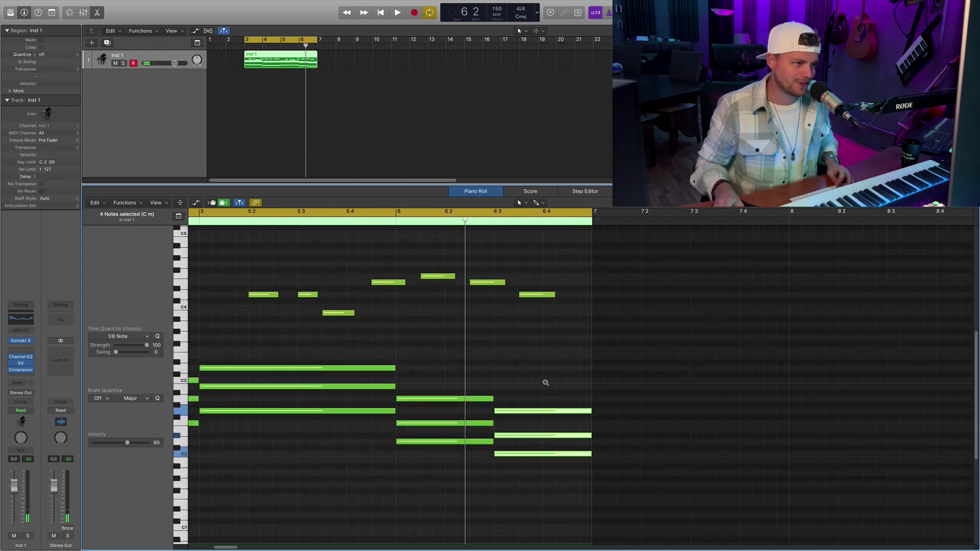
# Step: Play back the whole region with all its notes fitted in view
pyautogui.click(532, 441)
pyautogui.press('space')
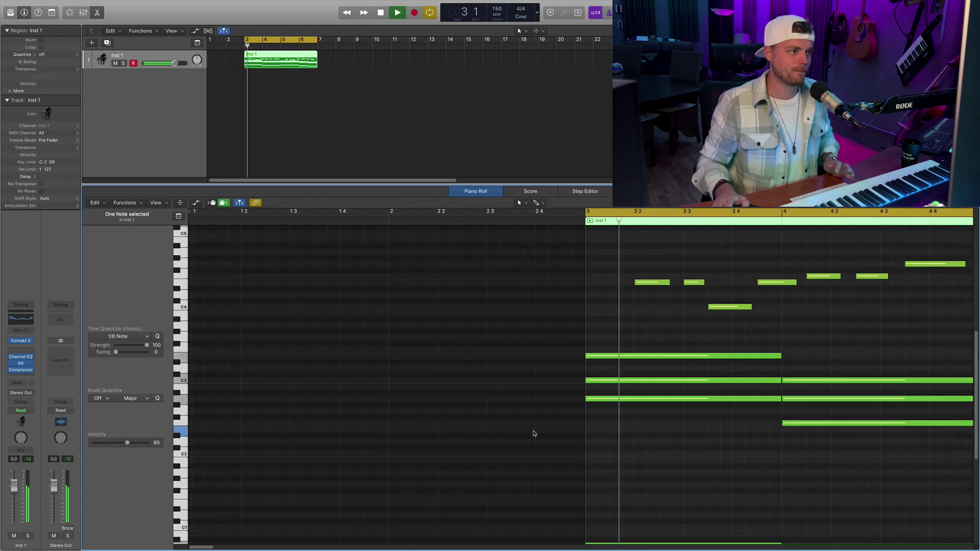
pyautogui.press('super+Left')
pyautogui.press('super+Up')
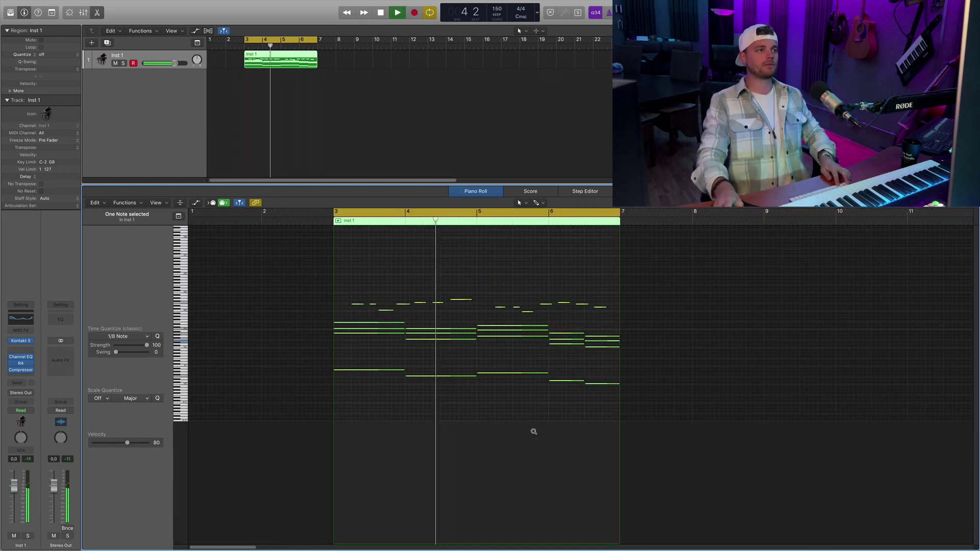
pyautogui.press('super+Down')
pyautogui.press('super+Up')
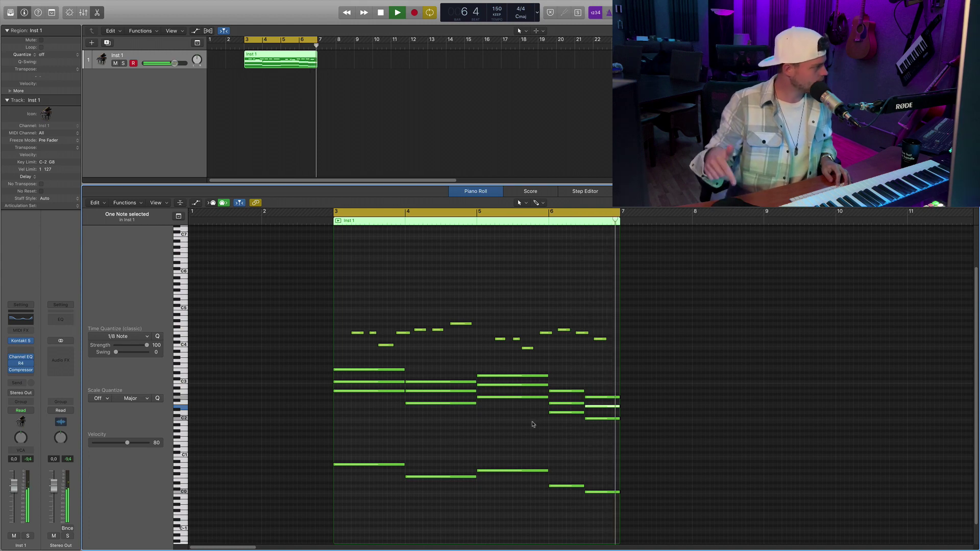
pyautogui.press('space')
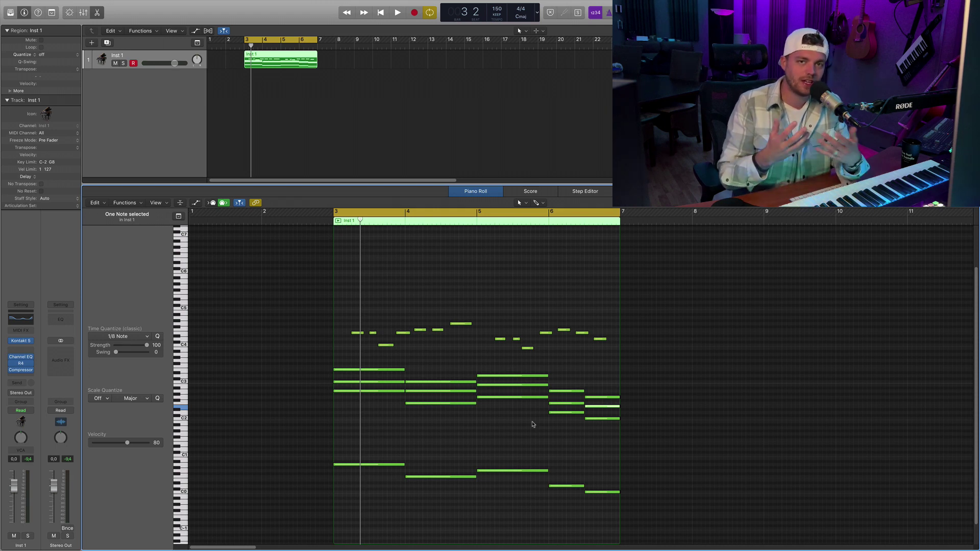
# Step: Transpose all 34 notes up to audition them, then transpose them back down
pyautogui.press('super+a')
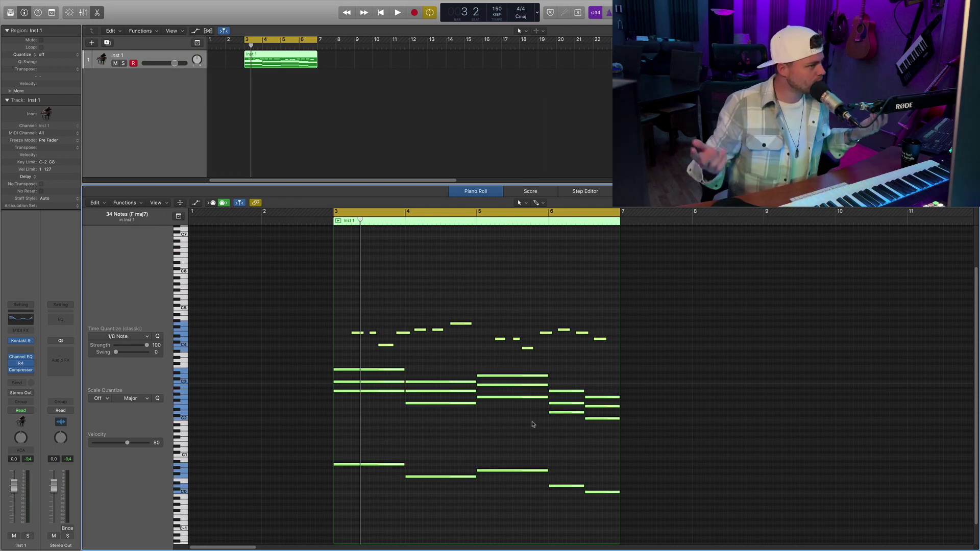
pyautogui.hotkey('alt', 'Up')
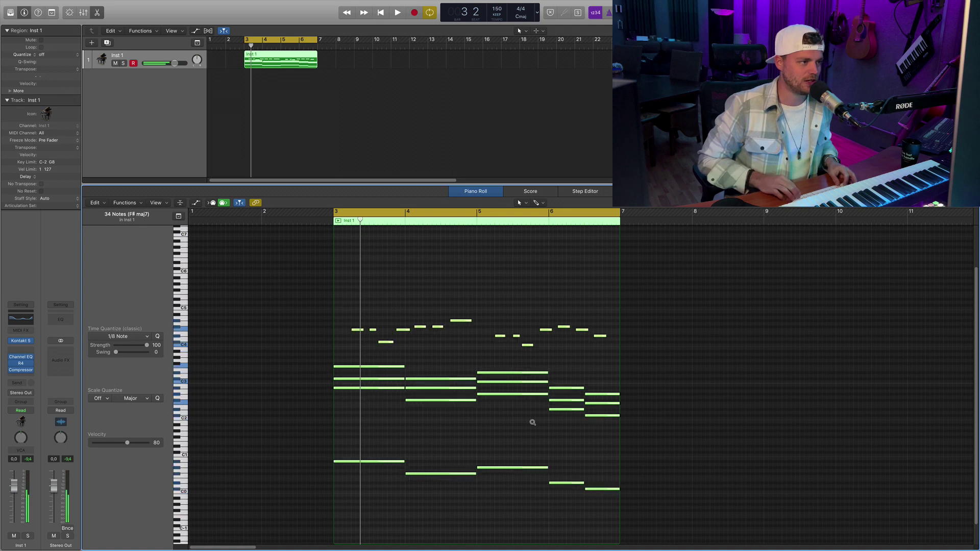
pyautogui.hotkey('alt', 'Up')
pyautogui.press('space')
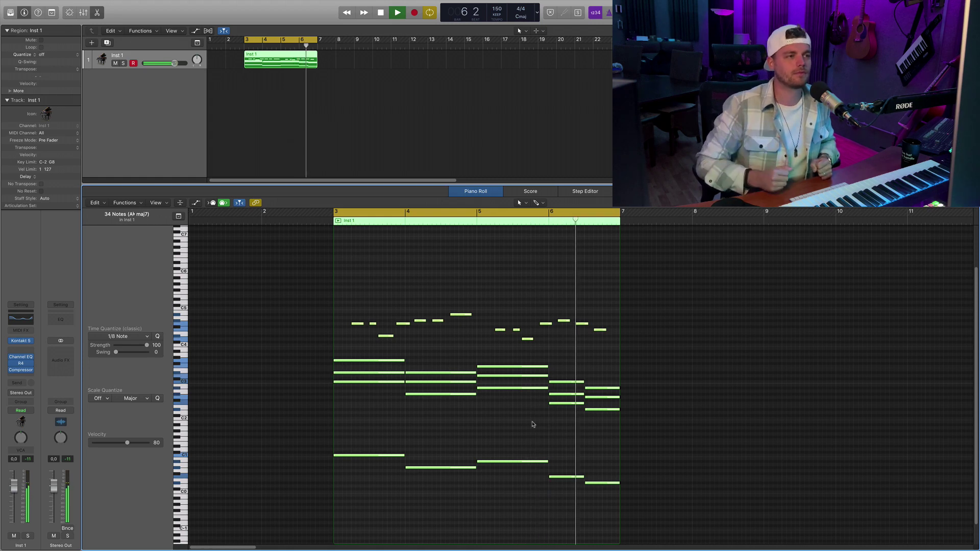
pyautogui.press('space')
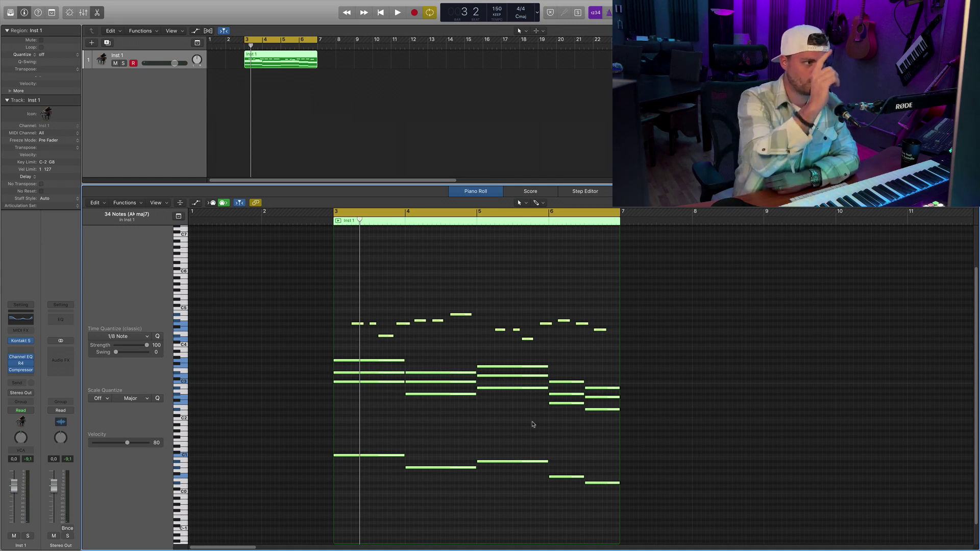
pyautogui.click(401, 416)
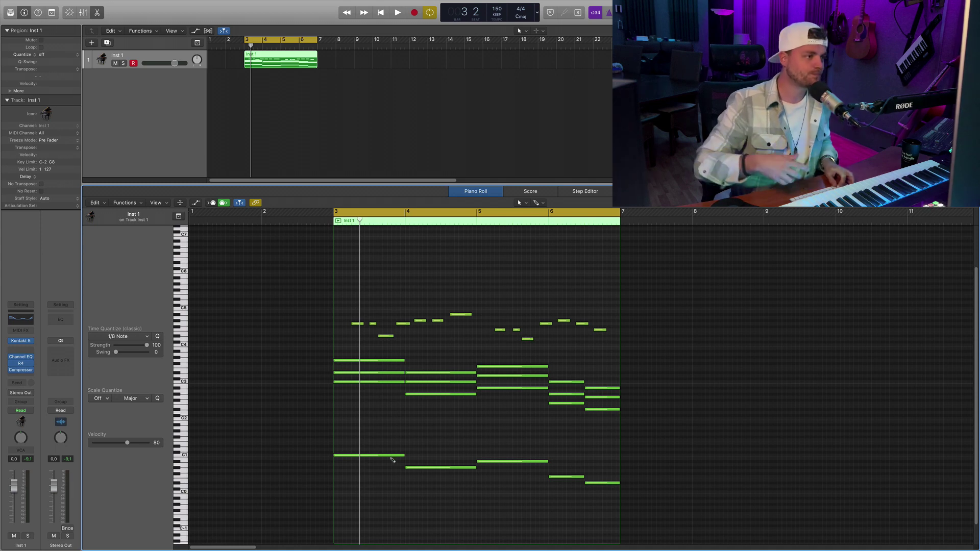
pyautogui.hotkey('alt', 'Down')
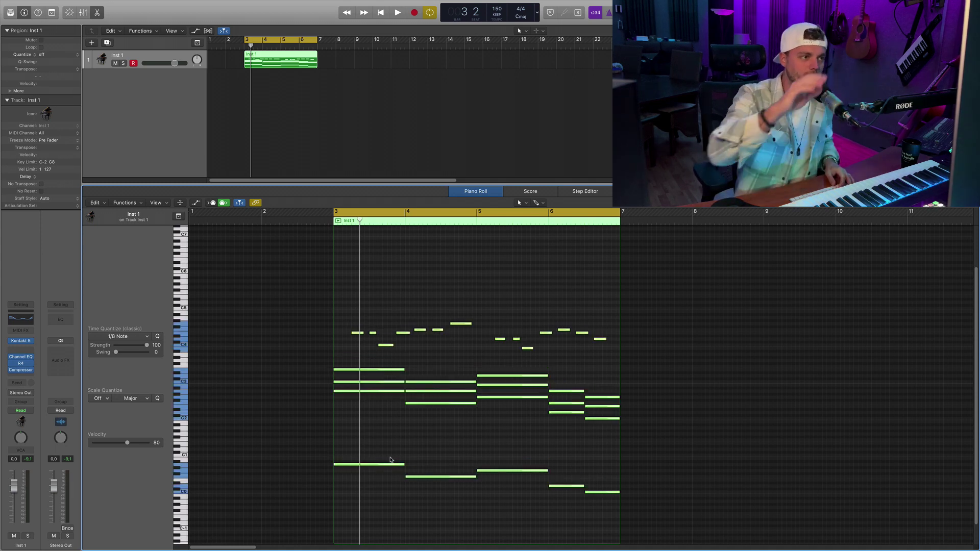
# Step: Set the cycle range to bars 11–14 and create an empty MIDI region there
pyautogui.click(280, 101)
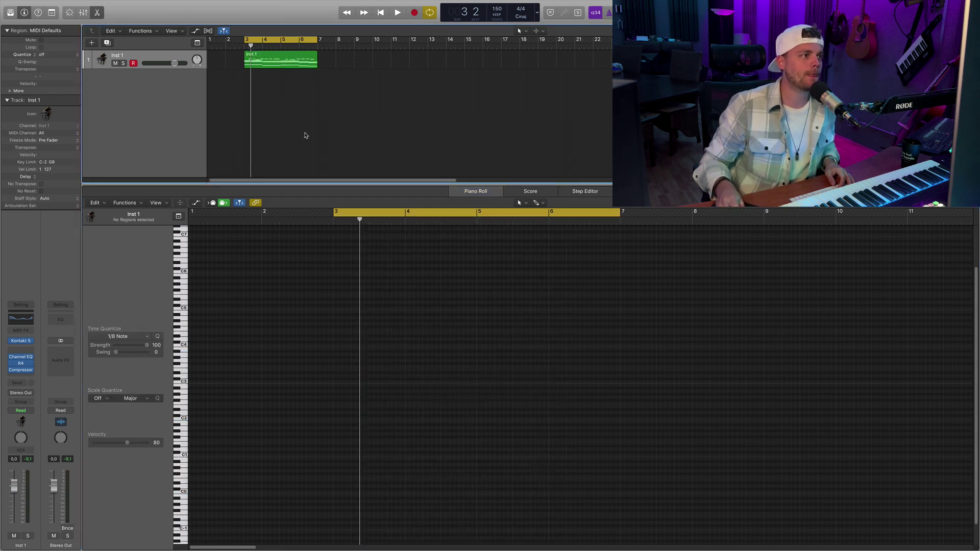
pyautogui.click(295, 60)
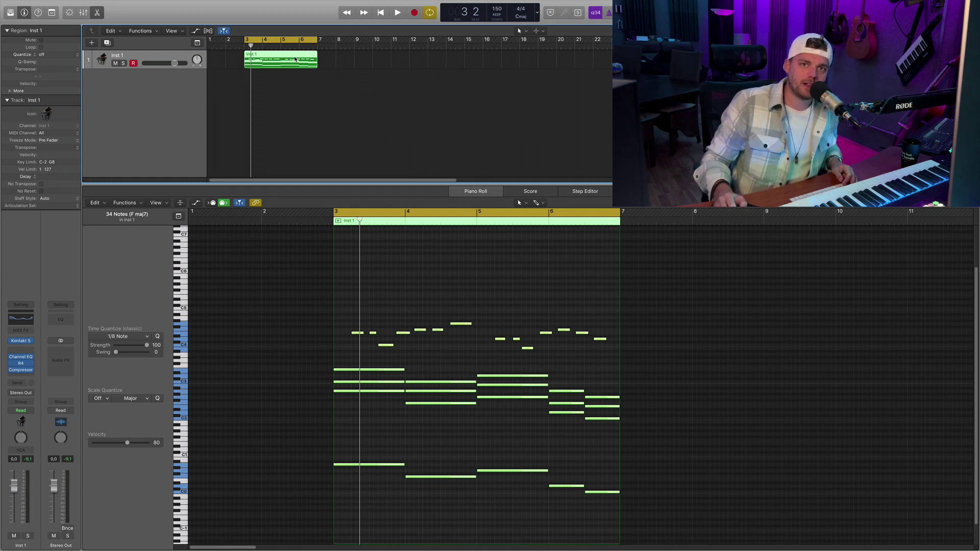
pyautogui.click(298, 84)
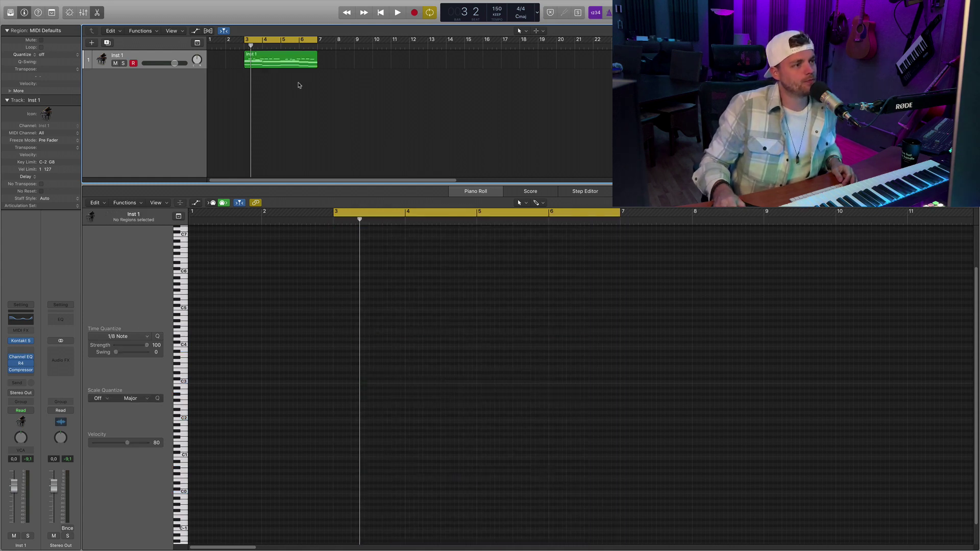
pyautogui.click(291, 56)
pyautogui.click(395, 98)
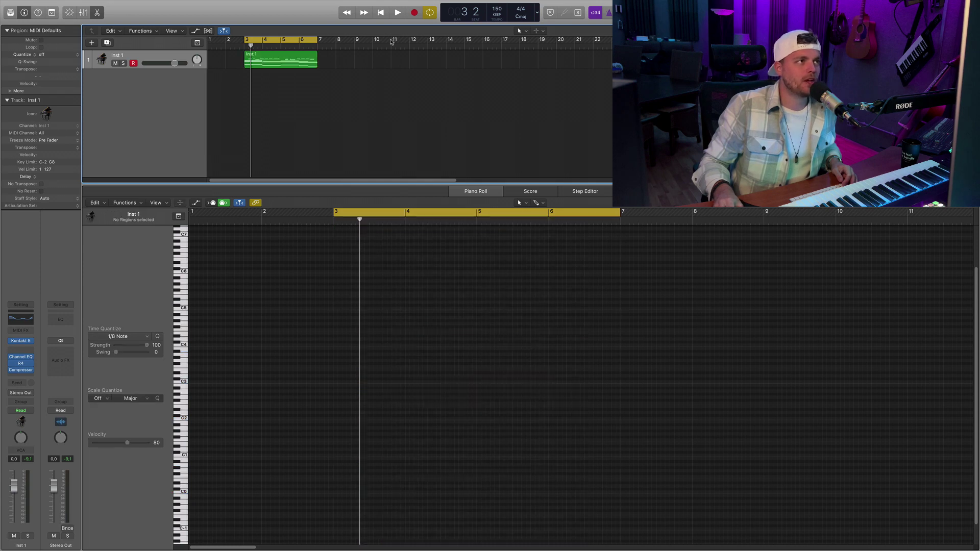
pyautogui.moveTo(391, 41); pyautogui.dragTo(464, 42)
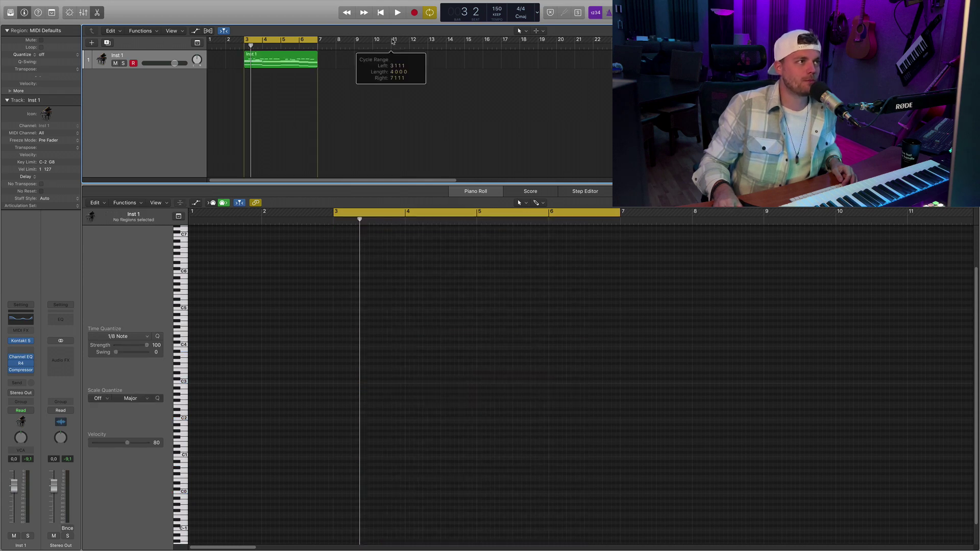
pyautogui.rightClick(438, 54)
pyautogui.click(460, 60)
# Step: Stretch the region over bars 11–14 and add a one-bar C2 note, deleting the stray C3
pyautogui.moveTo(407, 61); pyautogui.dragTo(464, 61)
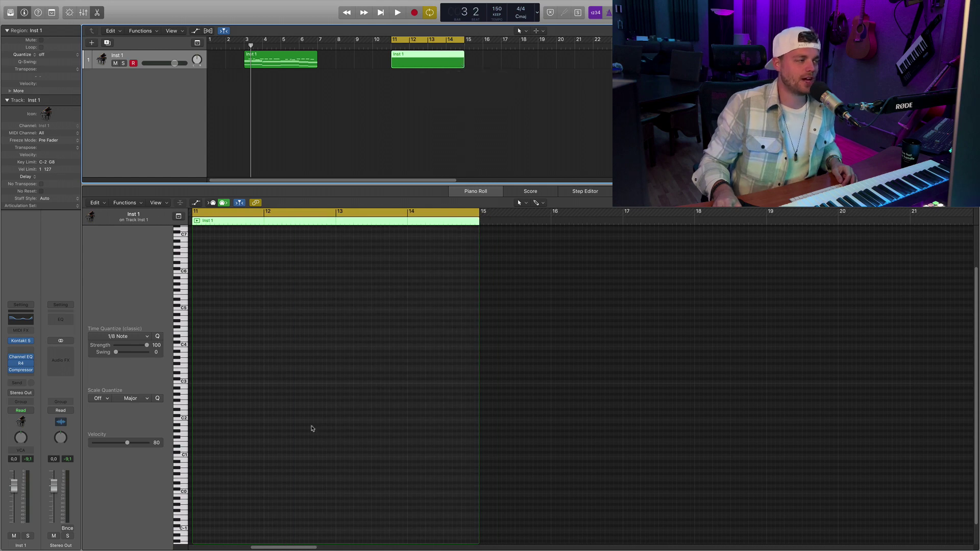
pyautogui.scroll(2, 265, 434)
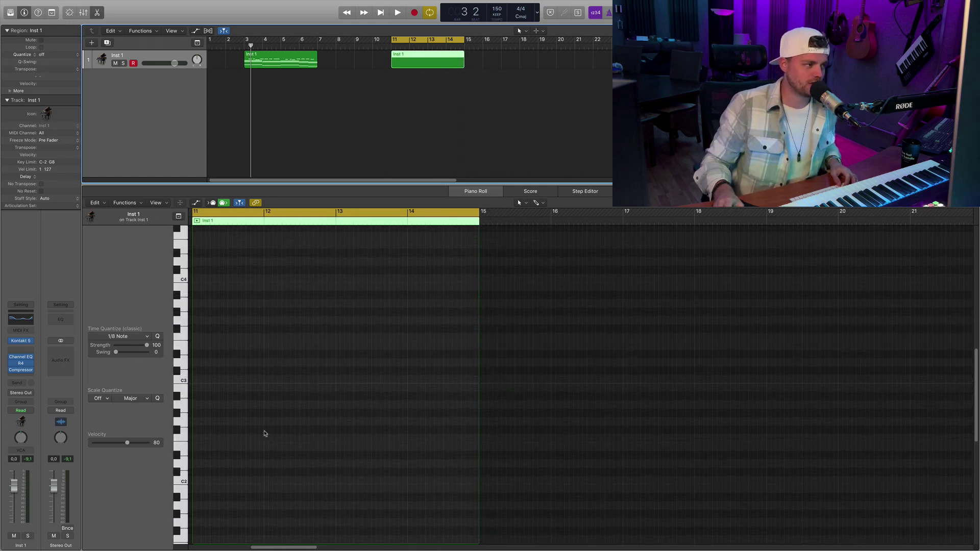
pyautogui.click(197, 482)
pyautogui.moveTo(230, 480); pyautogui.dragTo(227, 484)
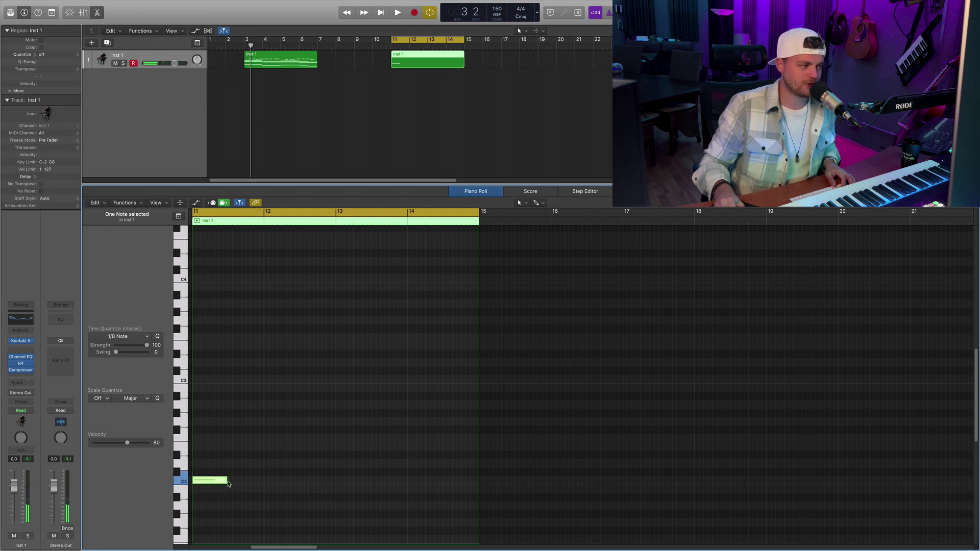
pyautogui.moveTo(228, 483); pyautogui.dragTo(262, 482)
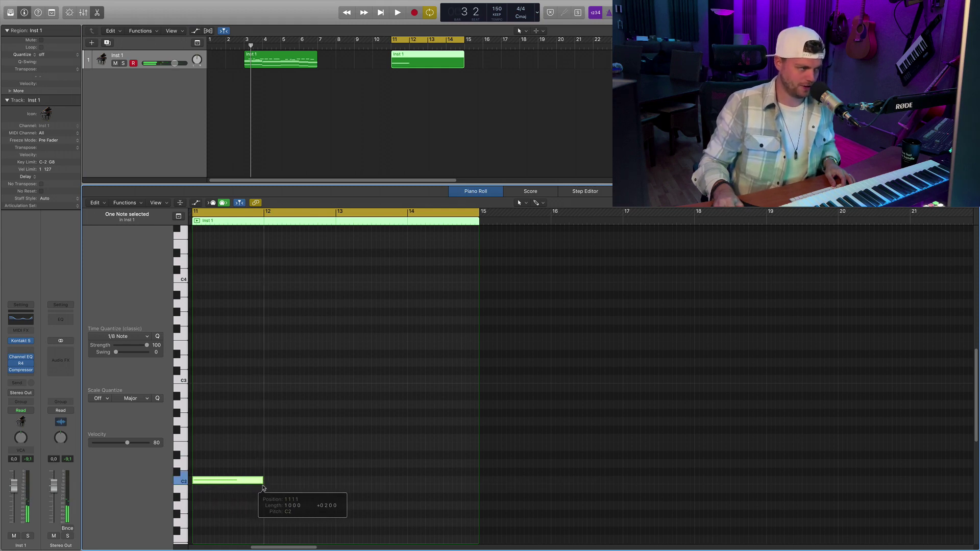
pyautogui.click(199, 380)
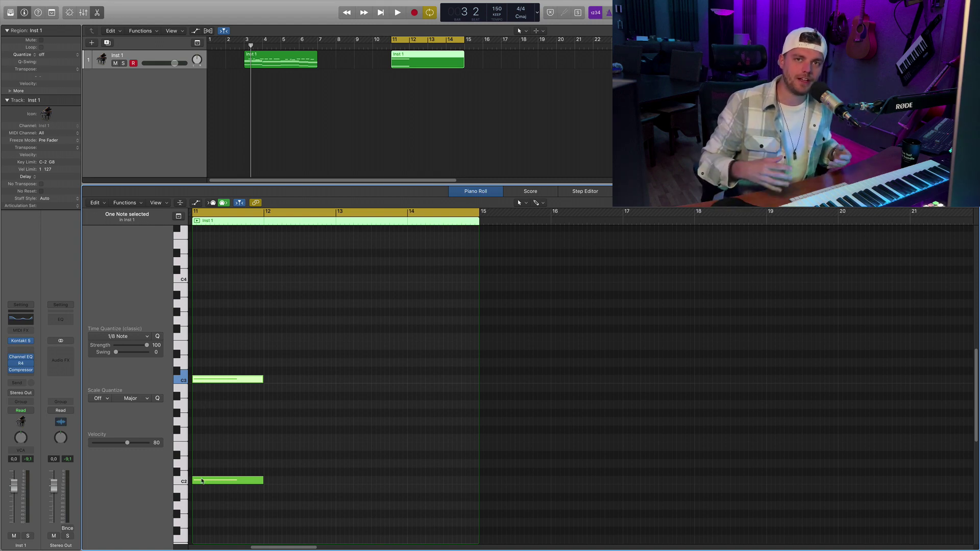
pyautogui.click(219, 490)
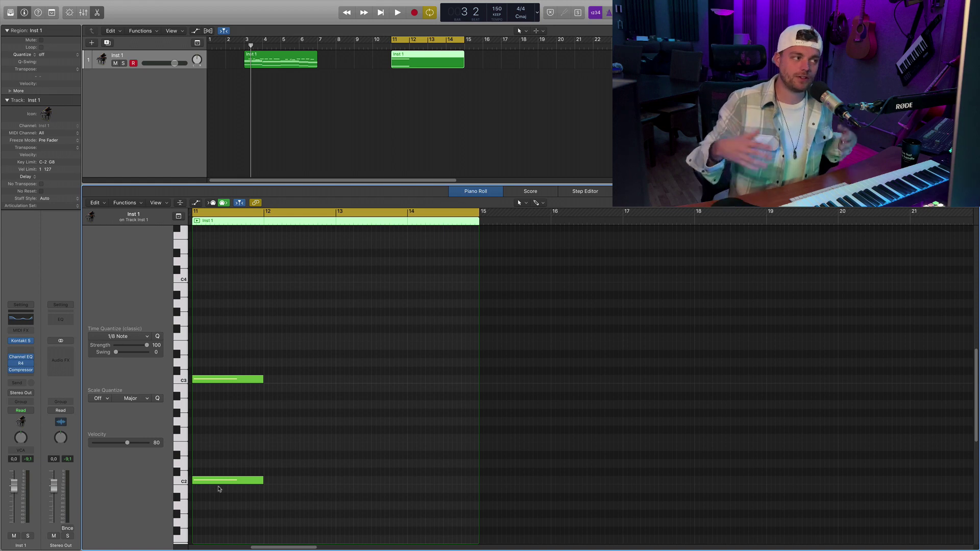
pyautogui.press('Delete')
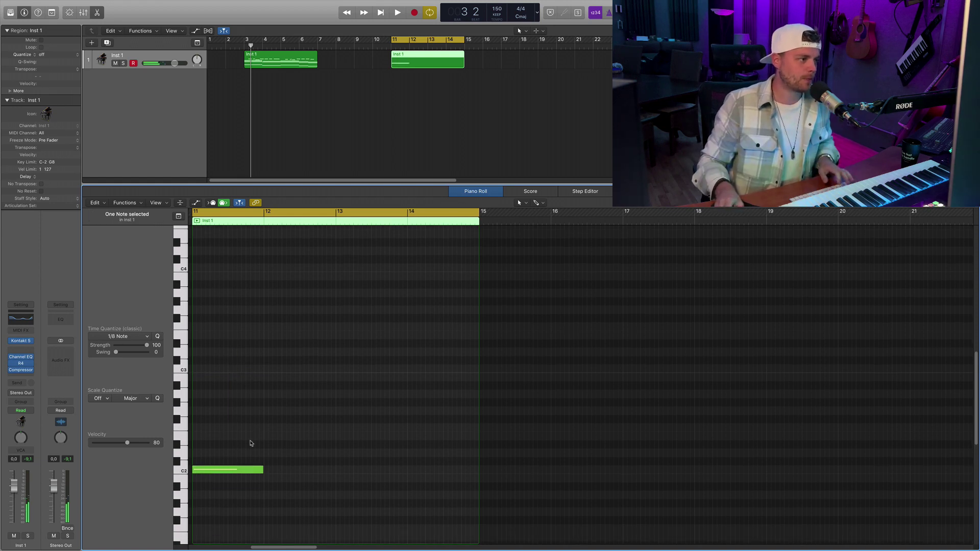
# Step: Copy the C2 bass note to G1, A1 and E2 in bars 12–14
pyautogui.moveTo(235, 471); pyautogui.dragTo(307, 514)
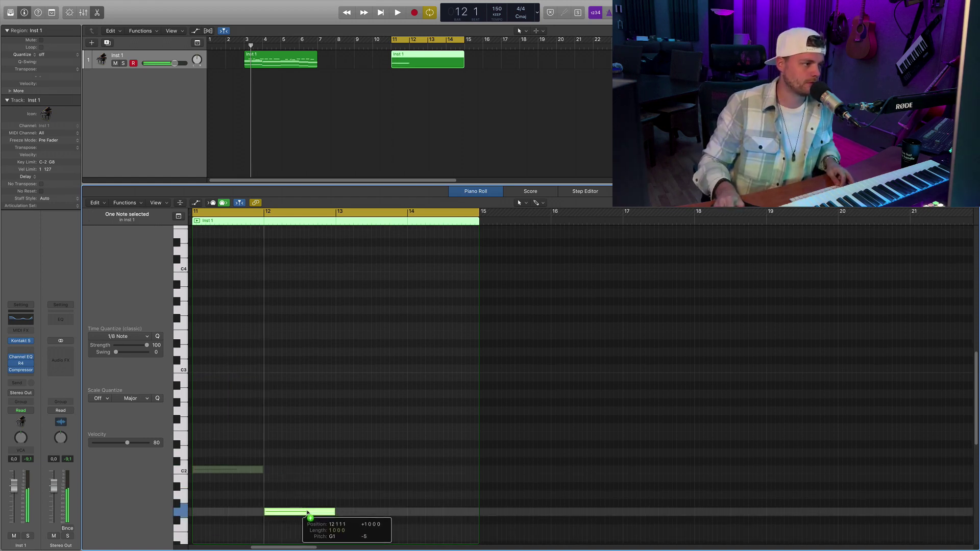
pyautogui.click(371, 495)
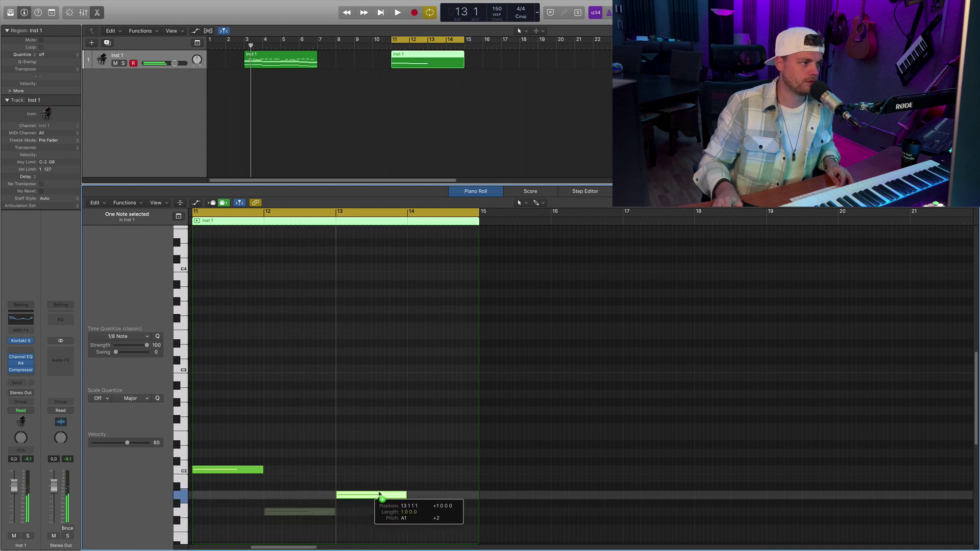
pyautogui.moveTo(372, 496)
pyautogui.mouseDown()
pyautogui.moveTo(432, 458)
pyautogui.moveTo(475, 457)
pyautogui.mouseUp()
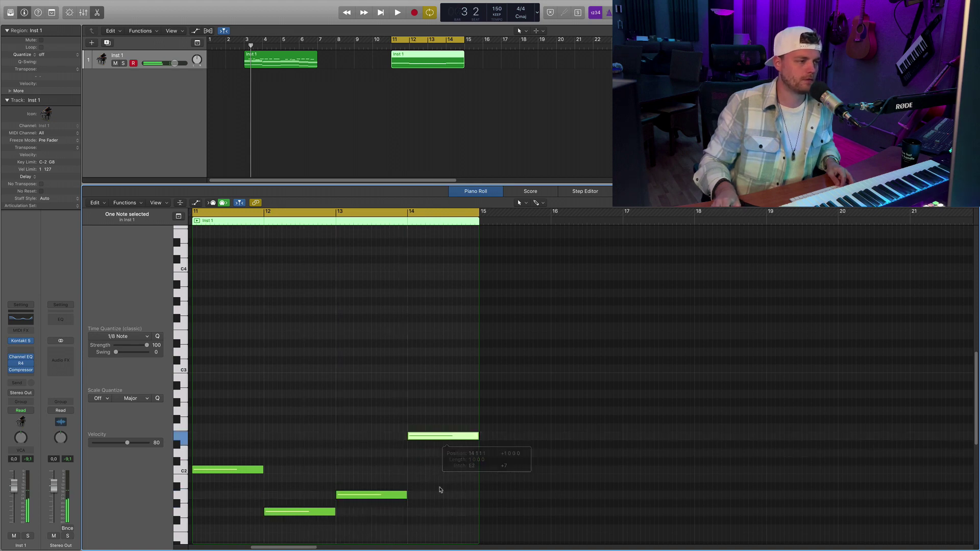
pyautogui.click(443, 436)
# Step: Duplicate the bassline two octaves up and copy the upper notes higher to form triads
pyautogui.press('super+a')
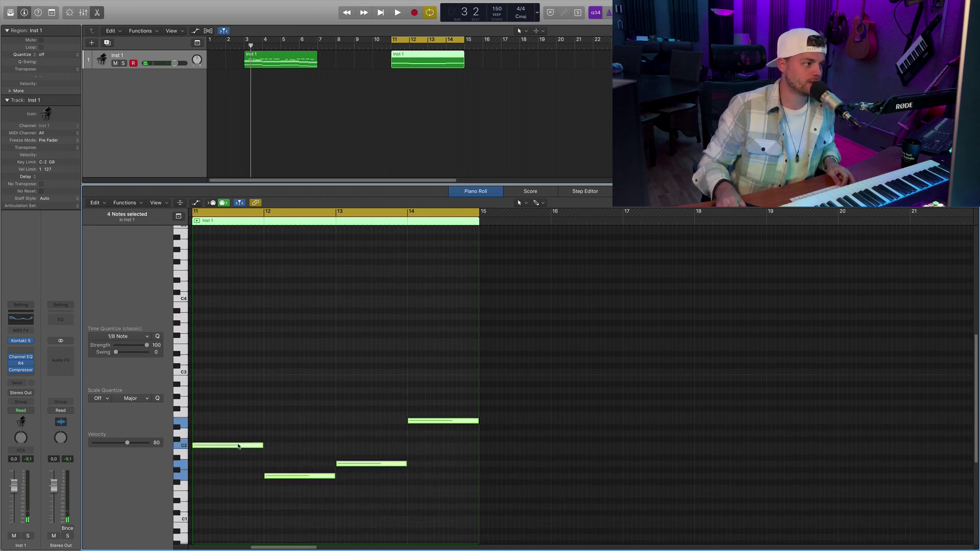
pyautogui.moveTo(241, 447); pyautogui.dragTo(244, 302)
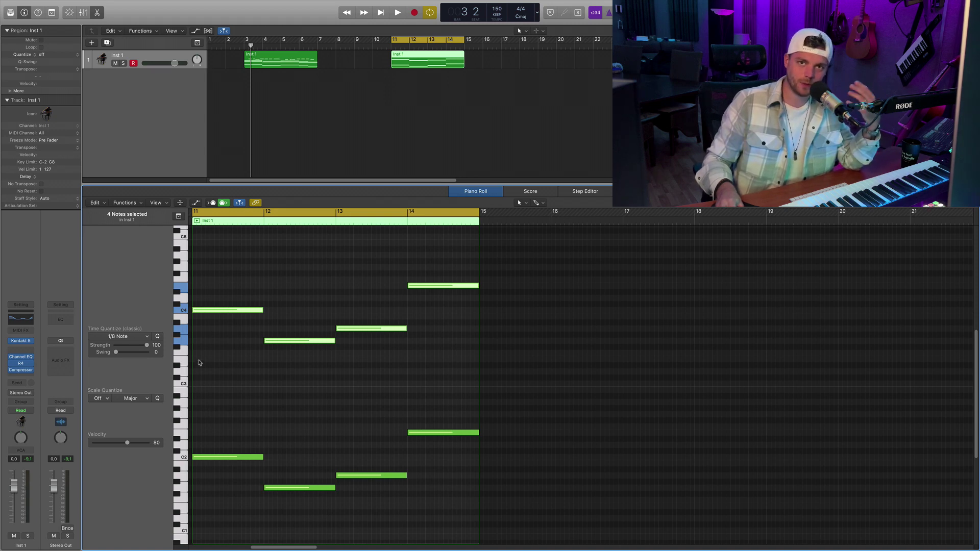
pyautogui.scroll(2, 200, 364)
pyautogui.scroll(1, 199, 363)
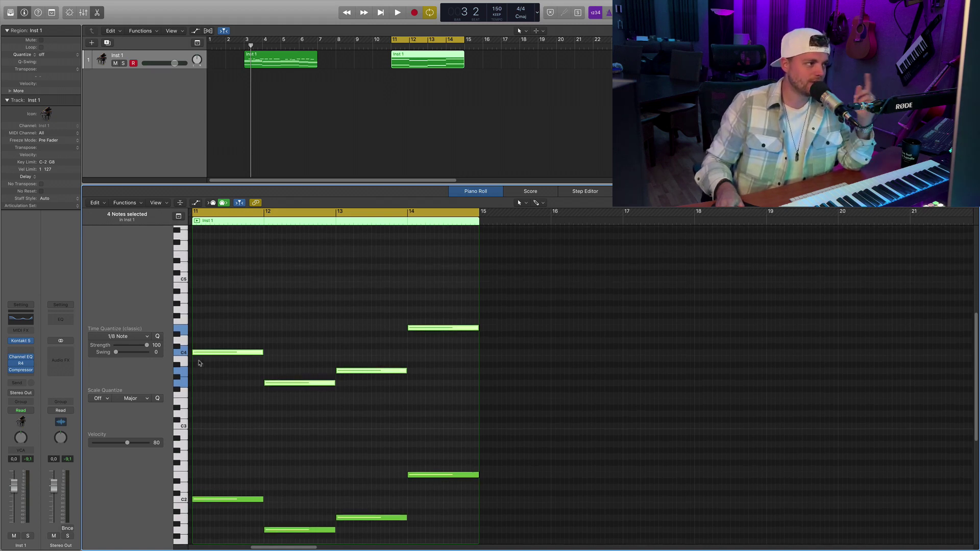
pyautogui.moveTo(452, 412); pyautogui.dragTo(377, 354)
pyautogui.moveTo(303, 304); pyautogui.dragTo(212, 261)
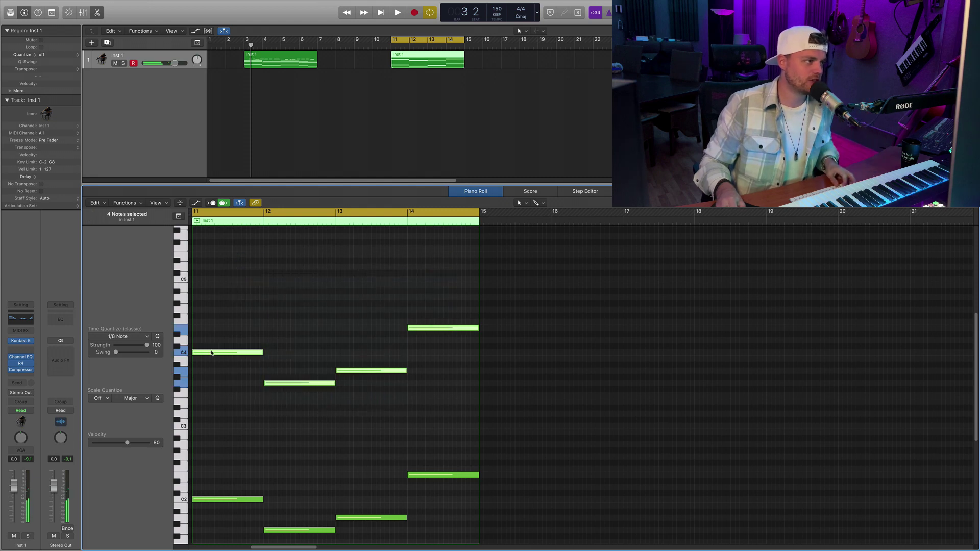
pyautogui.moveTo(212, 354); pyautogui.dragTo(212, 310)
# Step: Lower the bar-13 chord's middle note one semitone and play back bars 11–14
pyautogui.click(262, 342)
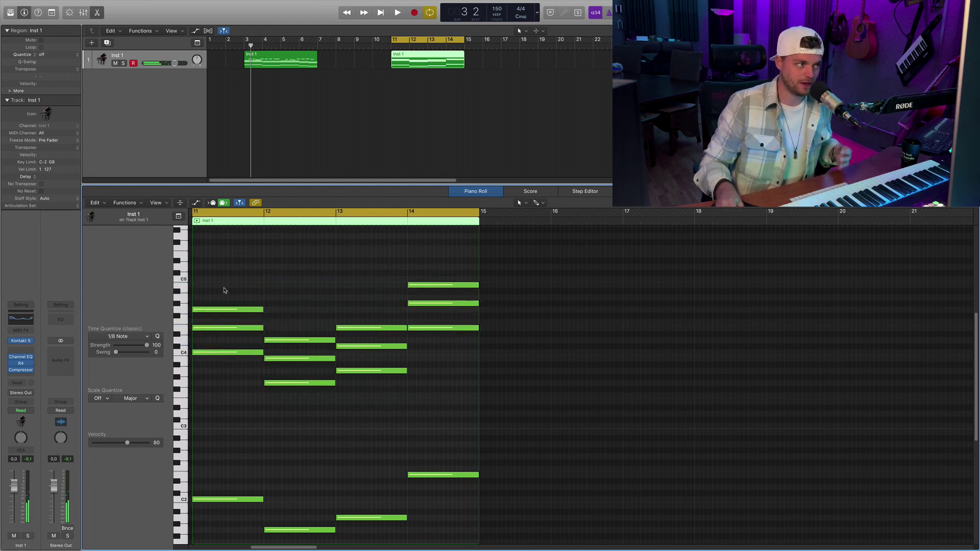
pyautogui.scroll(2, 302, 363)
pyautogui.scroll(2, 301, 364)
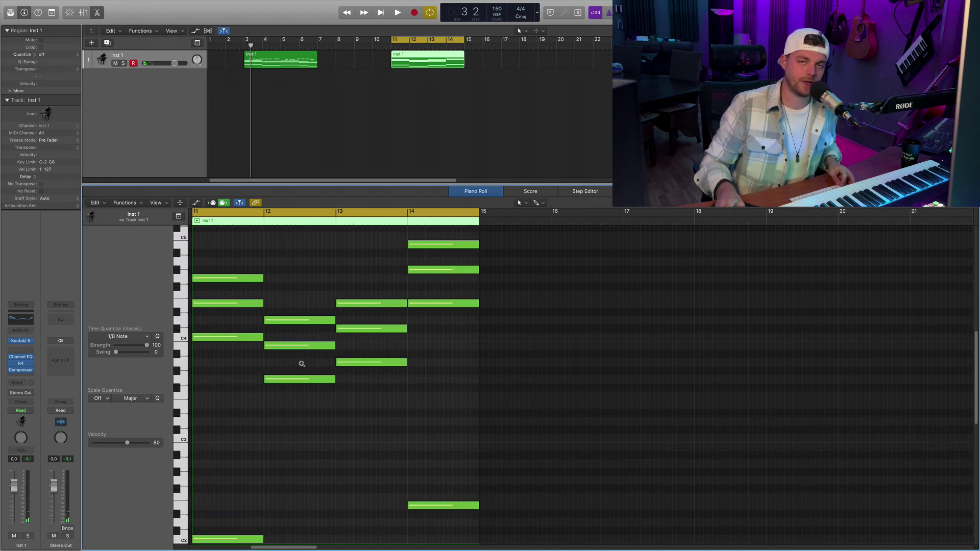
pyautogui.scroll(-1, 302, 364)
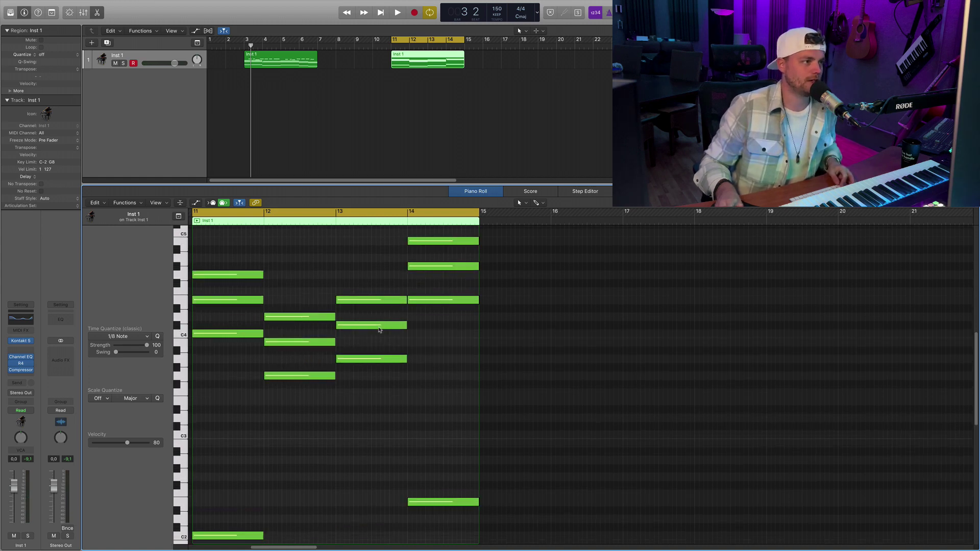
pyautogui.scroll(1, 382, 330)
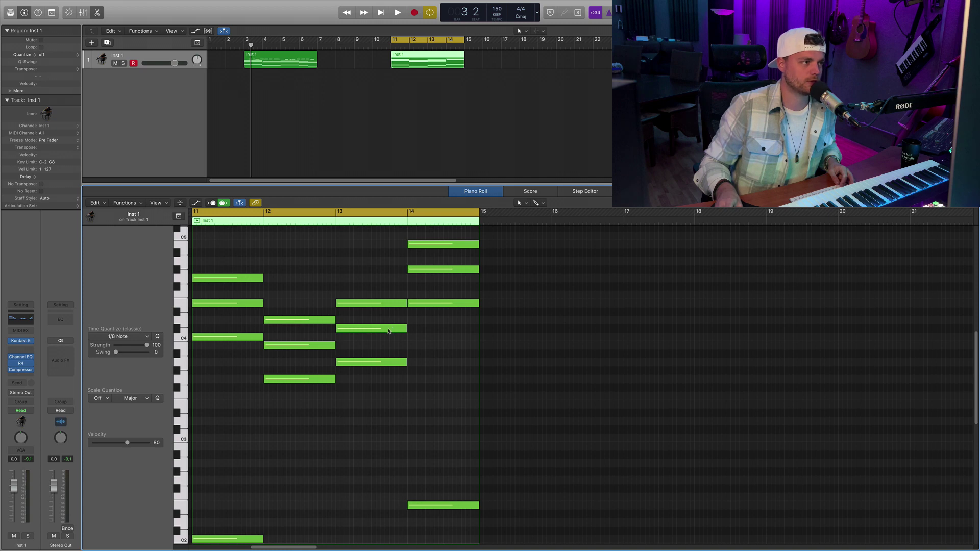
pyautogui.moveTo(389, 331); pyautogui.dragTo(389, 343)
pyautogui.scroll(1, 389, 337)
pyautogui.click(421, 278)
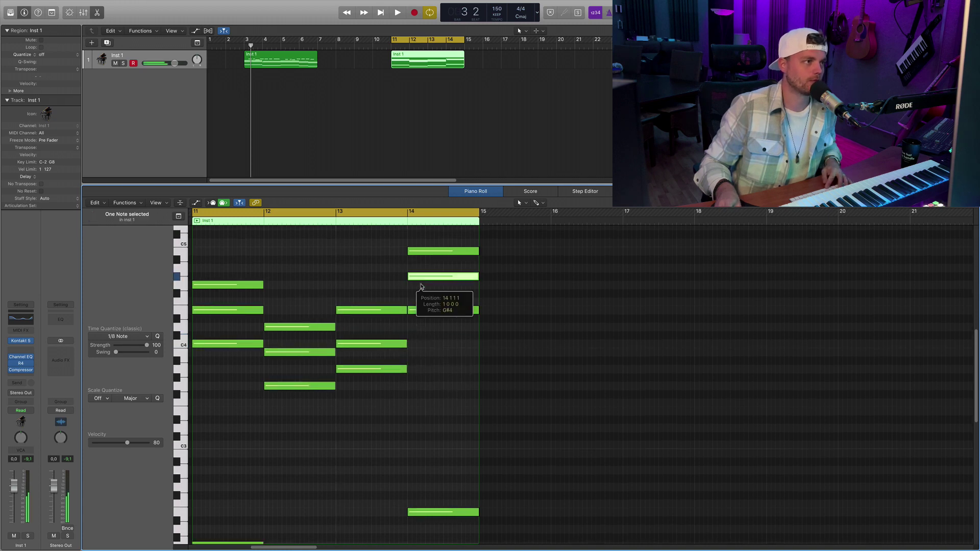
pyautogui.press('space')
pyautogui.scroll(-3, 399, 341)
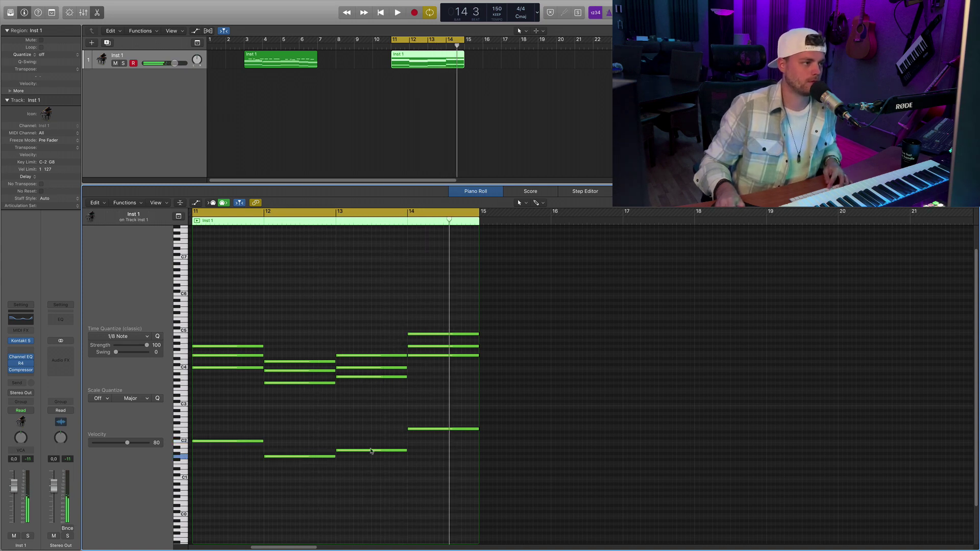
# Step: Drop the four bar-14 notes to an F chord, raise its middle note, and audition from bar 11
pyautogui.hotkey('alt', 'Down')
pyautogui.hotkey('alt', 'Down')
pyautogui.hotkey('alt', 'Down')
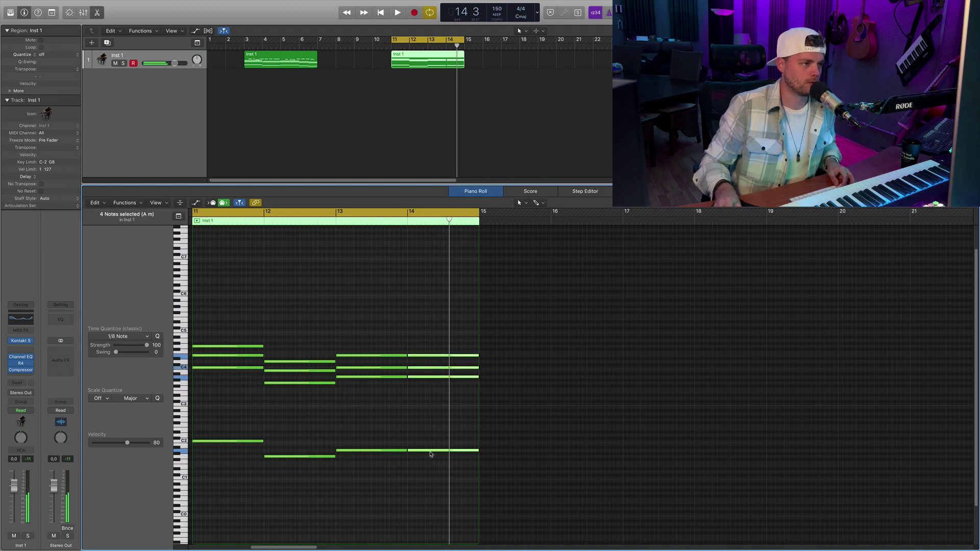
pyautogui.moveTo(432, 454); pyautogui.dragTo(431, 464)
pyautogui.press('space')
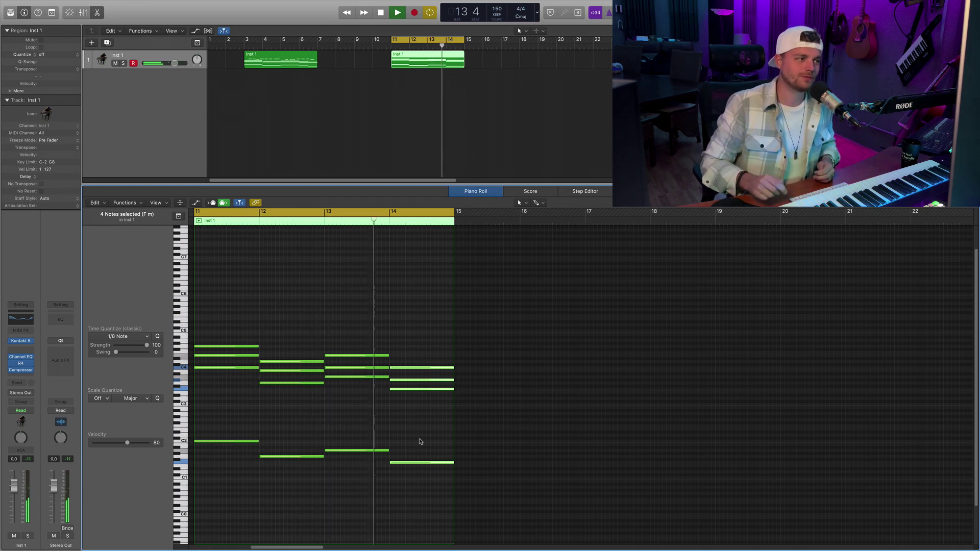
pyautogui.press('space')
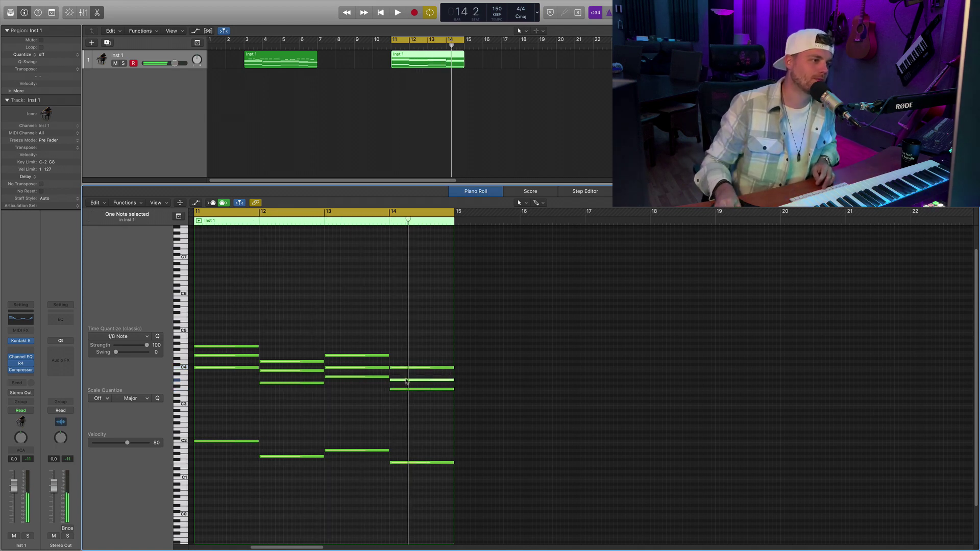
pyautogui.moveTo(405, 381); pyautogui.dragTo(405, 375)
pyautogui.press('space')
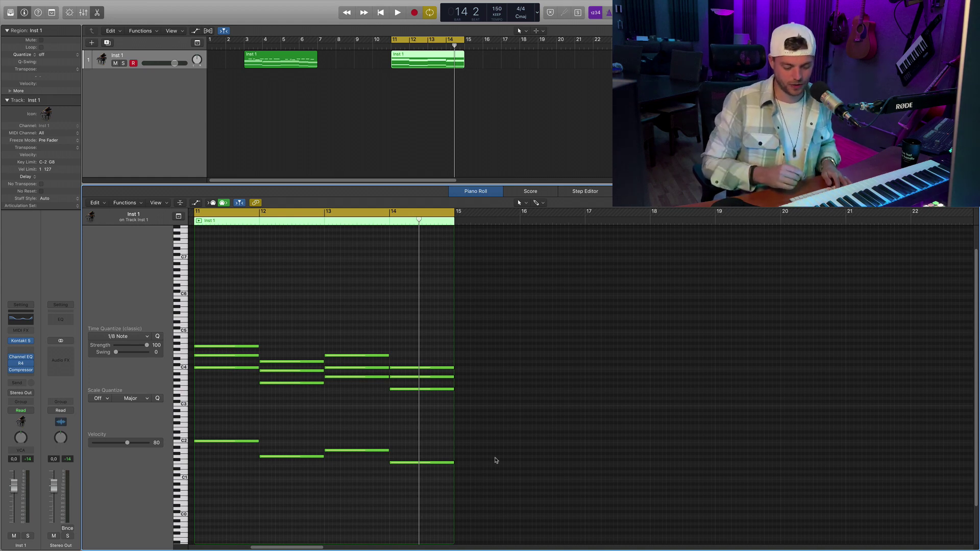
# Step: Replay from the region start and record a melody over the bars 11–14 chords
pyautogui.hotkey('shift', 'space')
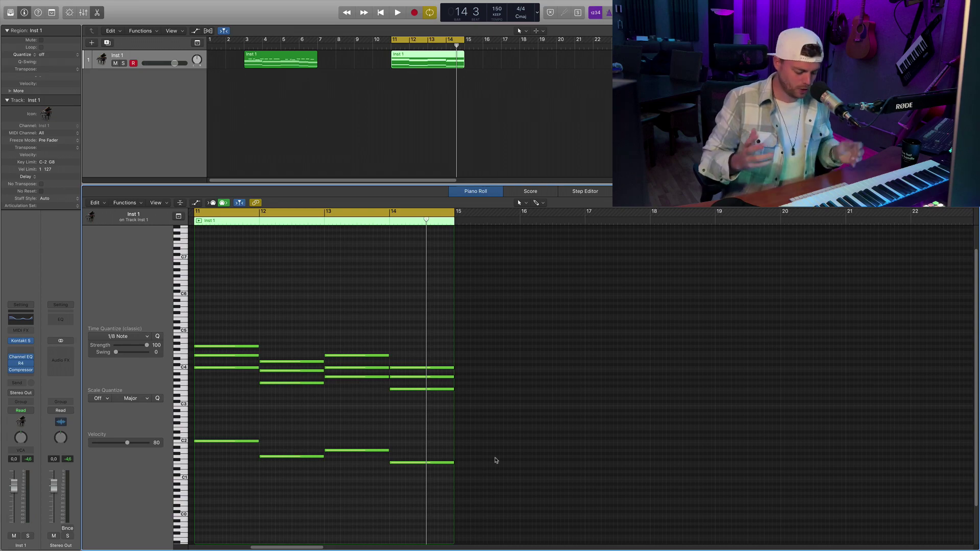
pyautogui.press('r')
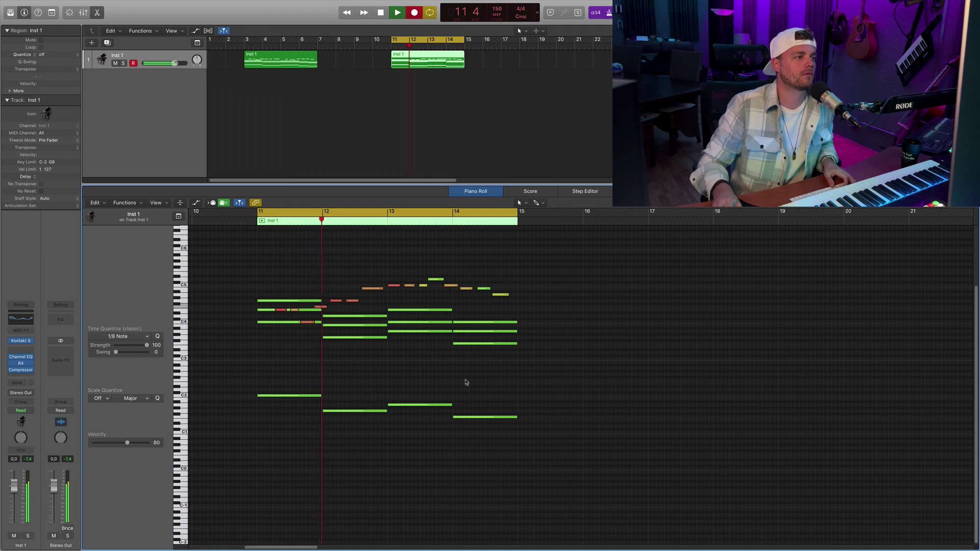
# Step: Set the velocity of every note in the region to 76
pyautogui.press('cmd+a')
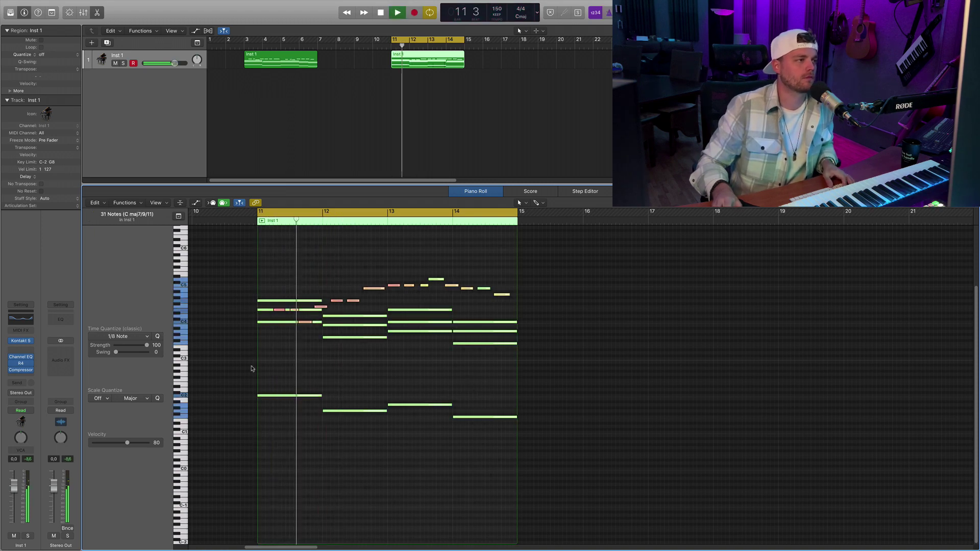
pyautogui.moveTo(129, 444); pyautogui.dragTo(126, 444)
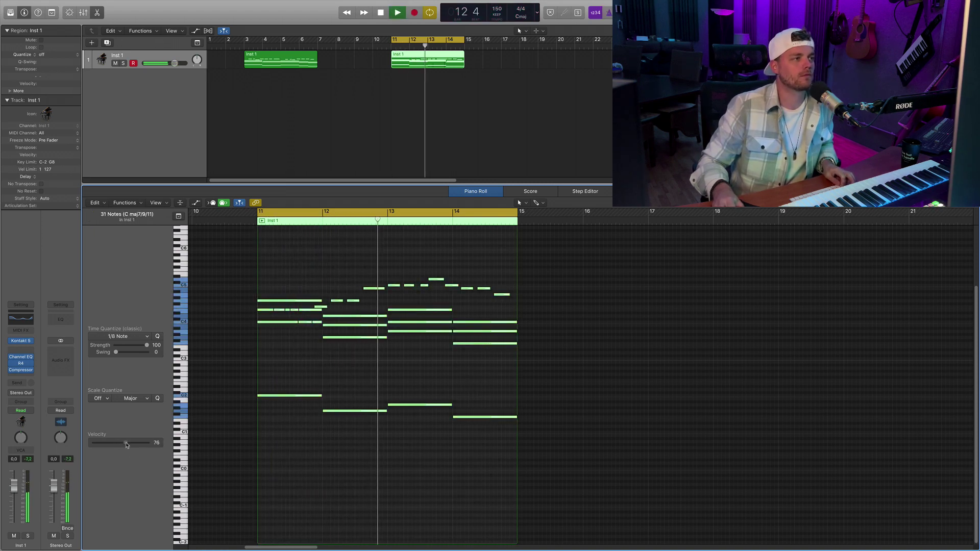
pyautogui.click(272, 344)
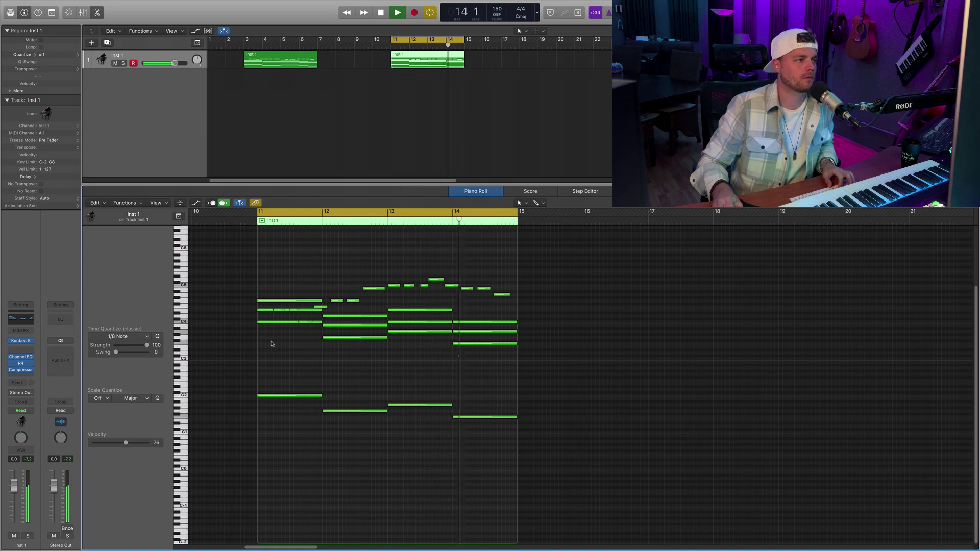
# Step: Drop the chord and bass notes an octave below the melody and play the region
pyautogui.moveTo(477, 438); pyautogui.dragTo(370, 316)
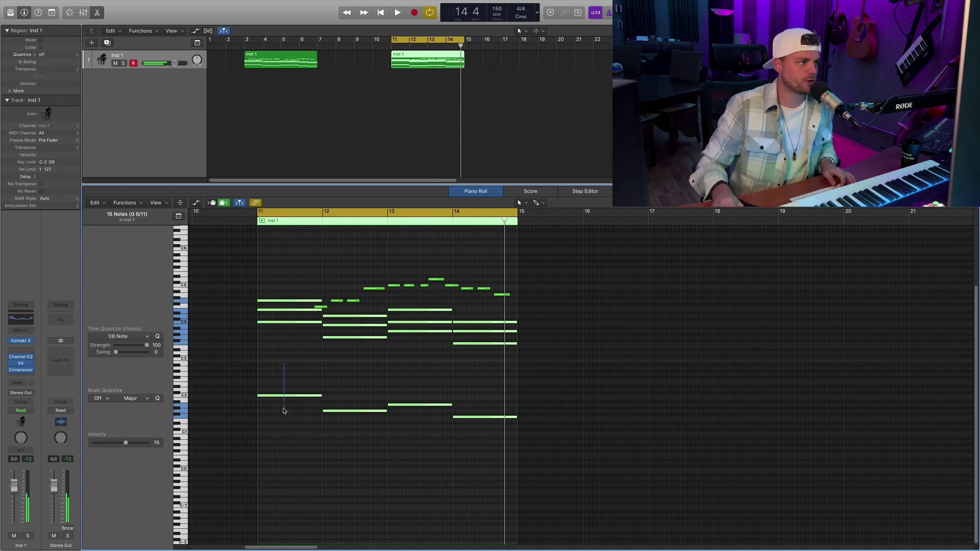
pyautogui.hotkey('alt', 'shift', 'Down')
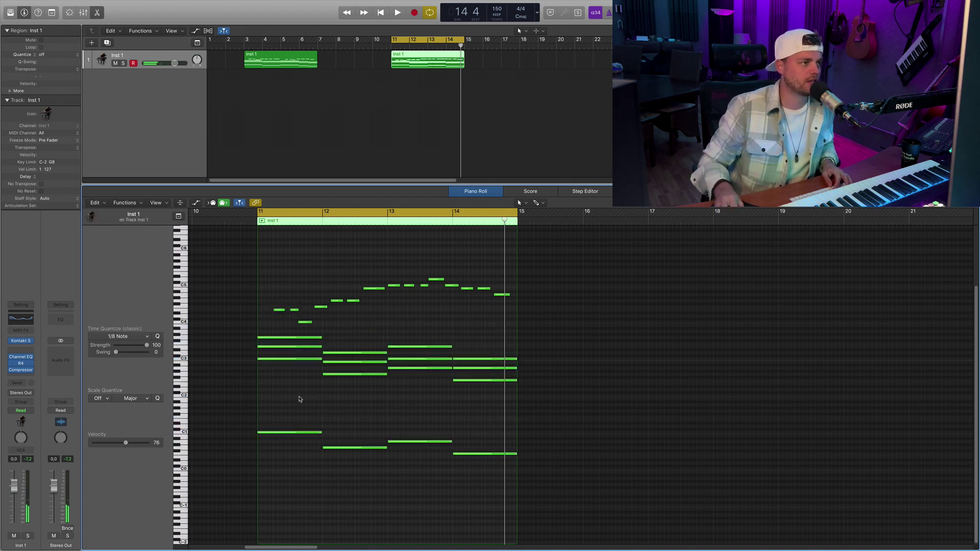
pyautogui.scroll(-3, 299, 398)
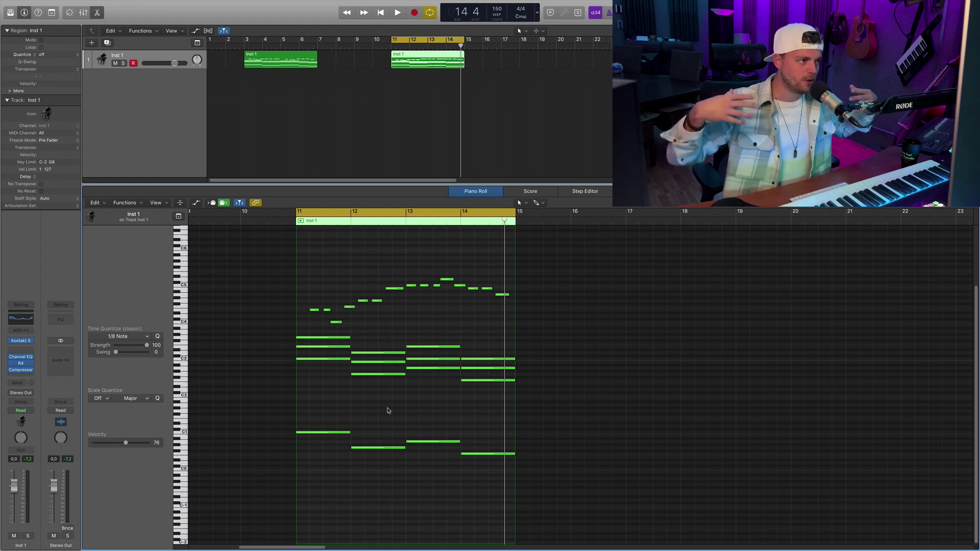
pyautogui.press('space')
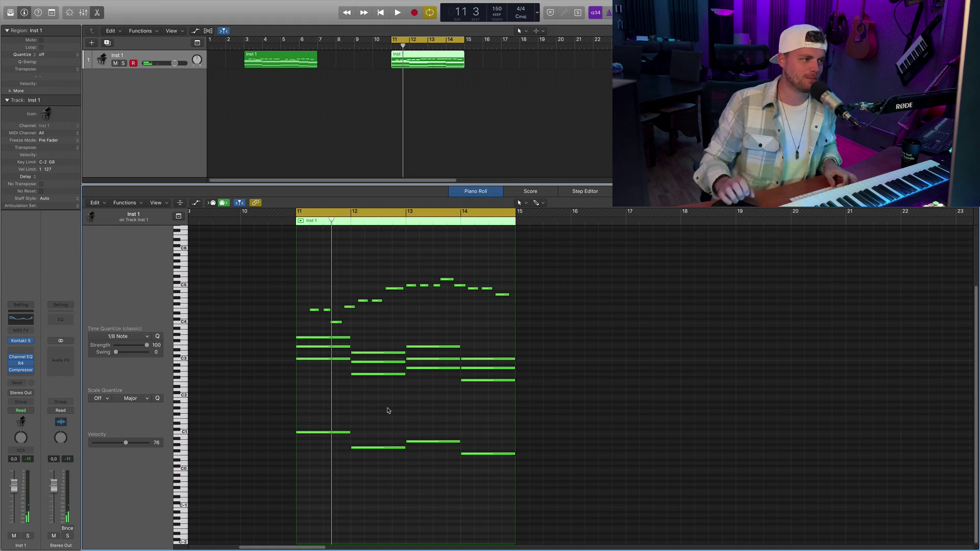
# Step: Transpose all notes up to F, reposition the four bar-14 notes, and play from bar 11
pyautogui.press('super+a')
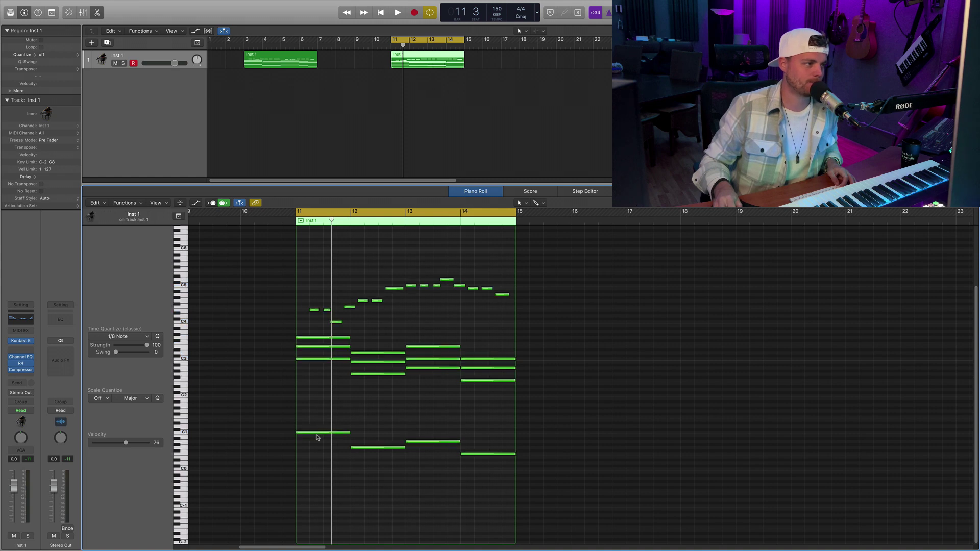
pyautogui.moveTo(317, 437); pyautogui.dragTo(318, 421)
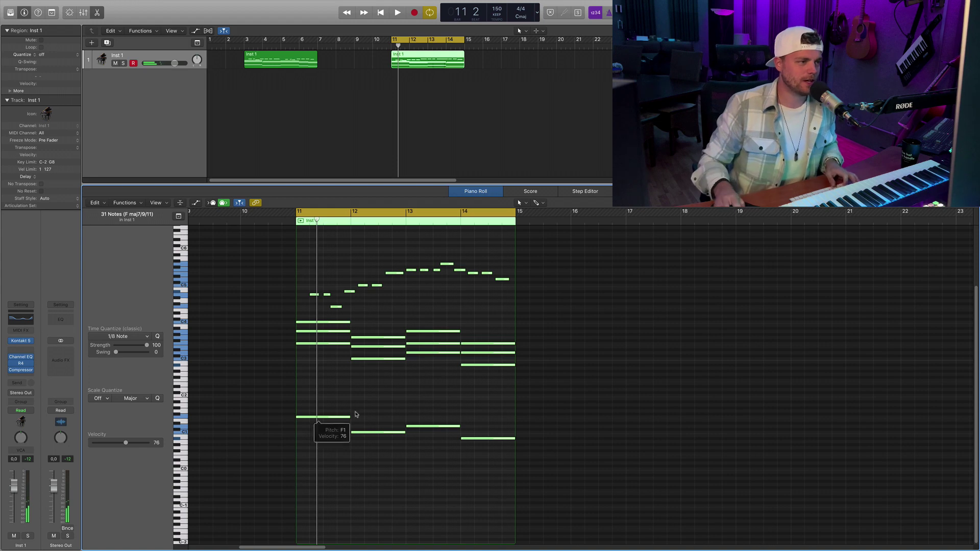
pyautogui.moveTo(528, 329)
pyautogui.mouseDown()
pyautogui.moveTo(480, 409)
pyautogui.moveTo(480, 430)
pyautogui.moveTo(480, 413)
pyautogui.mouseUp()
pyautogui.press('super+Down')
pyautogui.press('super+Down')
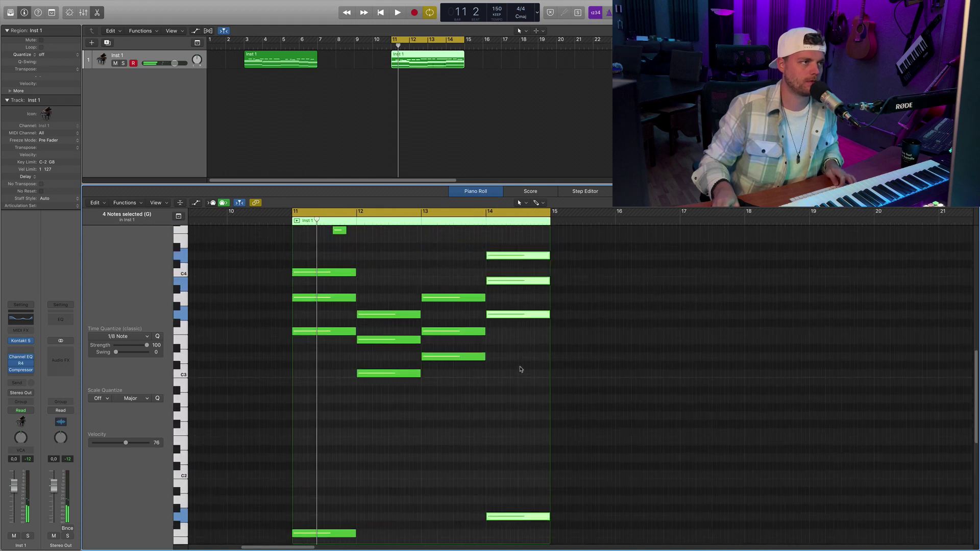
pyautogui.press('space')
# Step: Move the six bar-14 notes lower in pitch
pyautogui.press('super+Up')
pyautogui.press('super+Up')
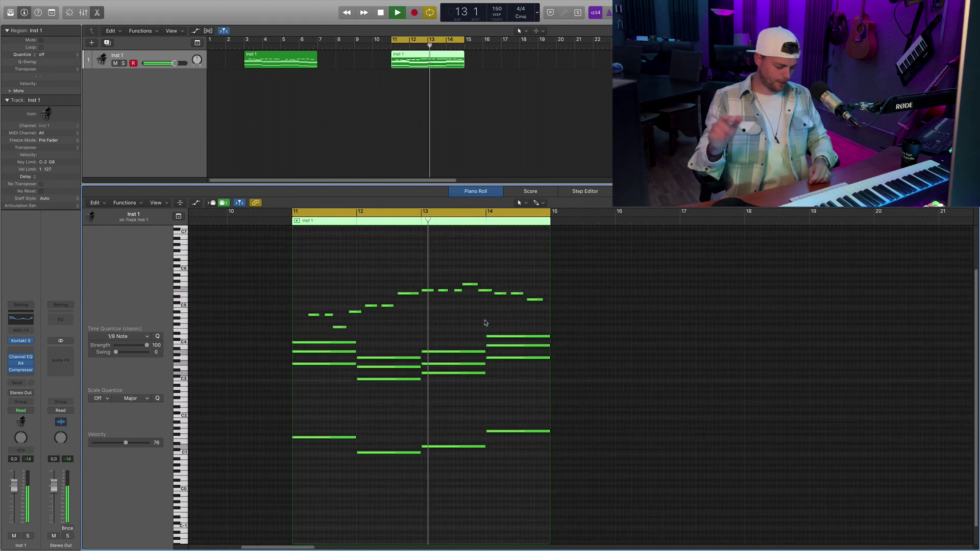
pyautogui.press('space')
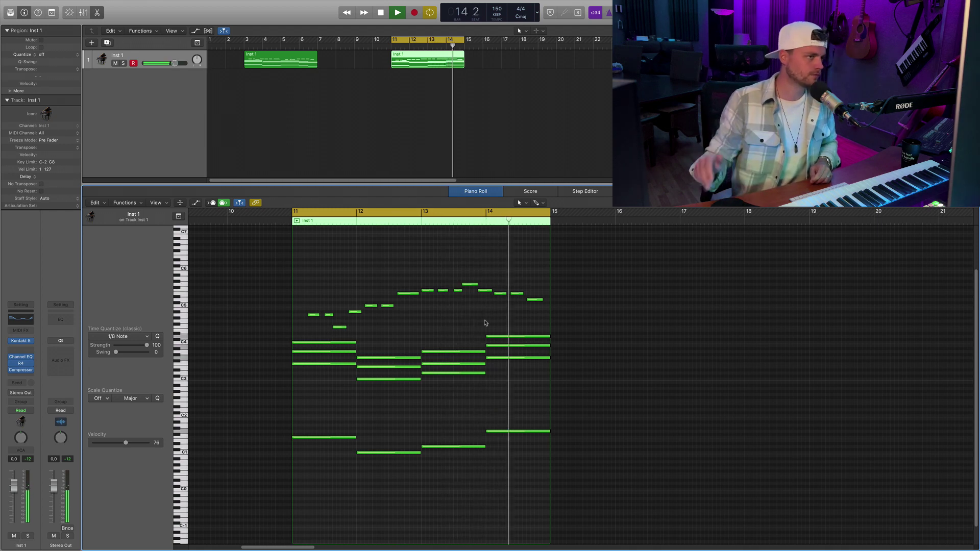
pyautogui.moveTo(502, 448); pyautogui.dragTo(513, 275)
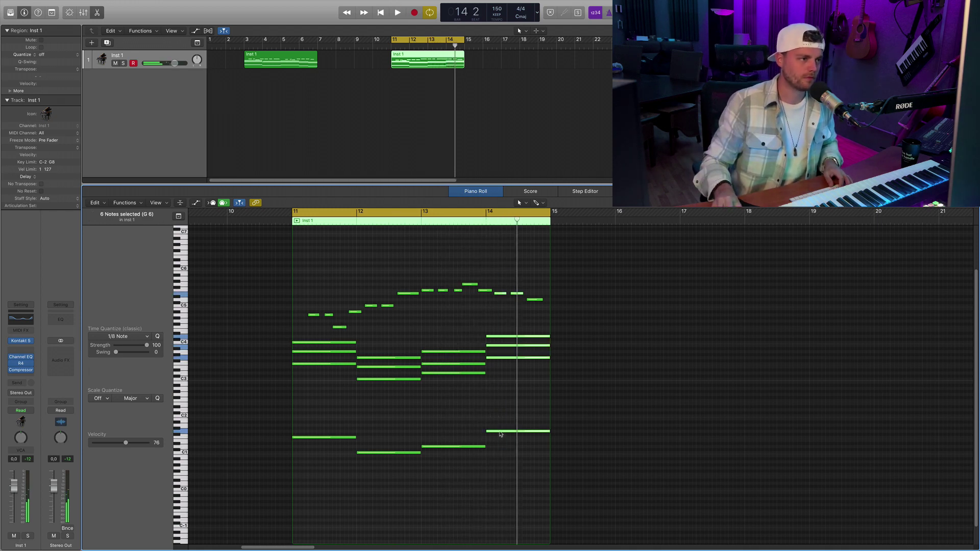
pyautogui.moveTo(501, 435); pyautogui.dragTo(499, 450)
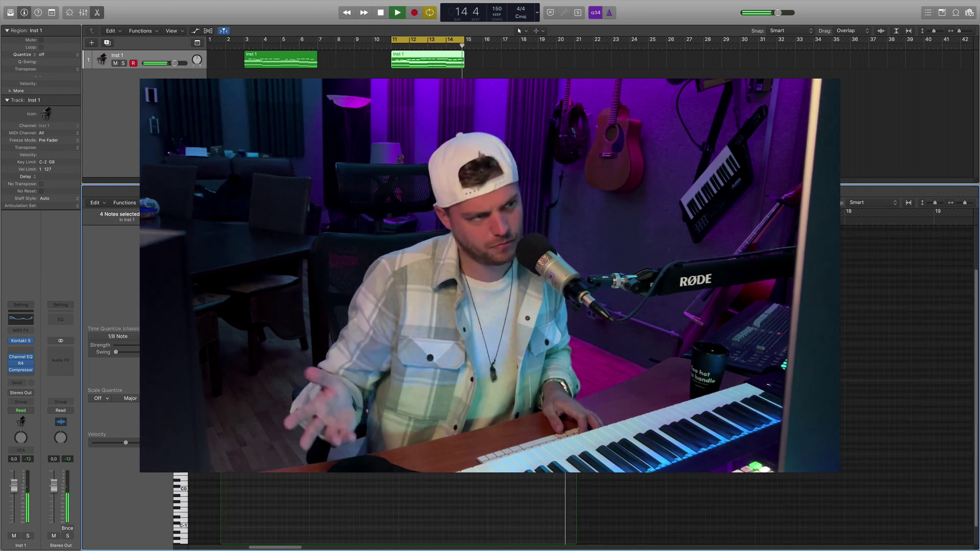
# Step: Stop the looping bars 11–14 playback so the playhead returns to bar 11
pyautogui.press('space')
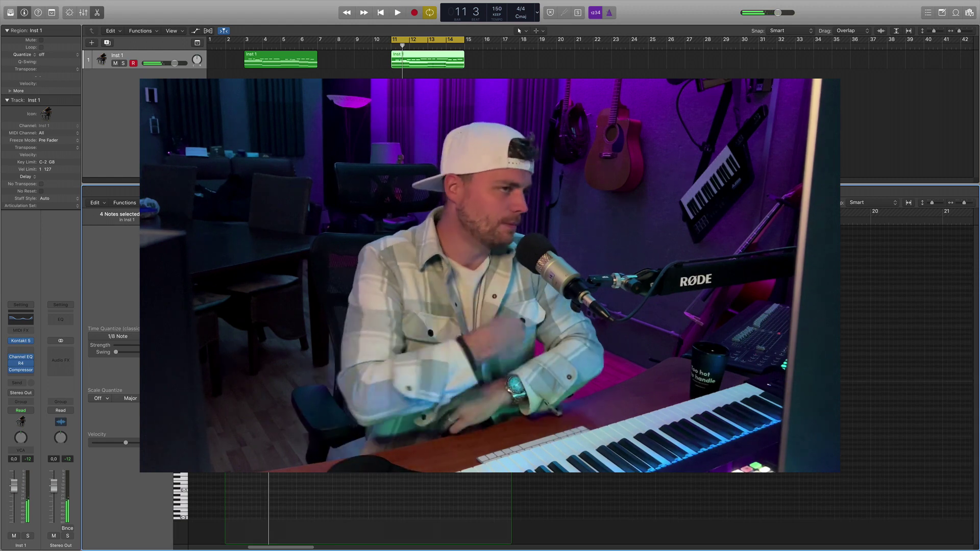